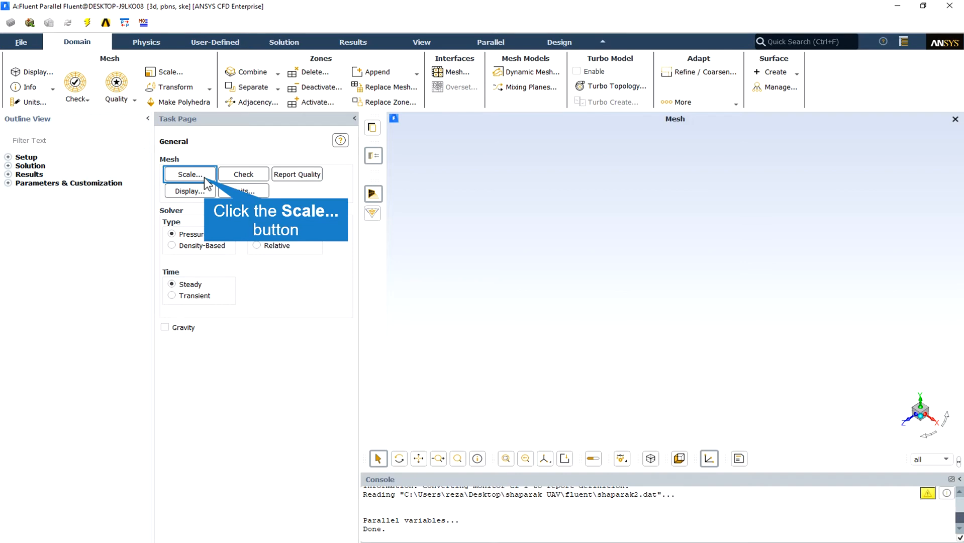
# Step: Examine the mesh's domain extents and length unit in the Scale Mesh settings without rescaling it
pyautogui.click(189, 174)
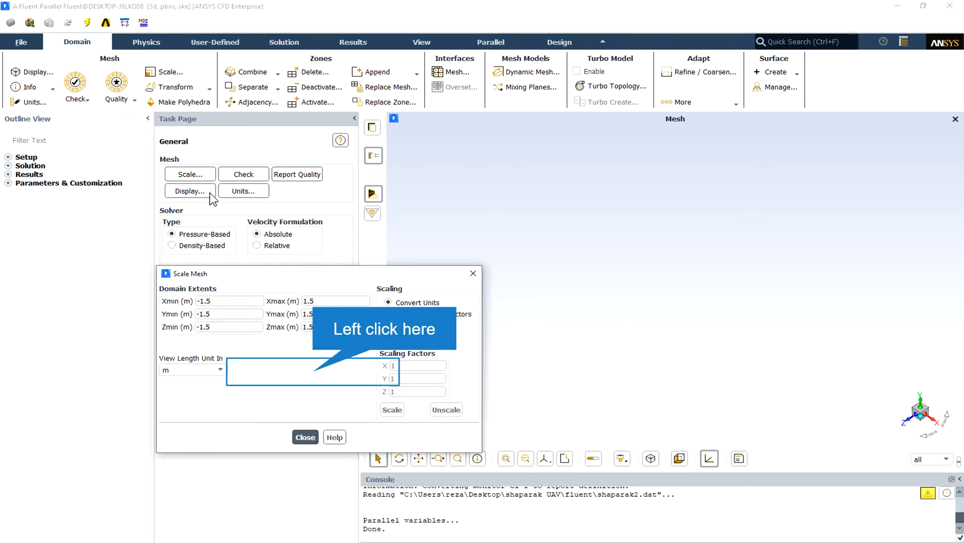
pyautogui.click(313, 372)
pyautogui.click(305, 437)
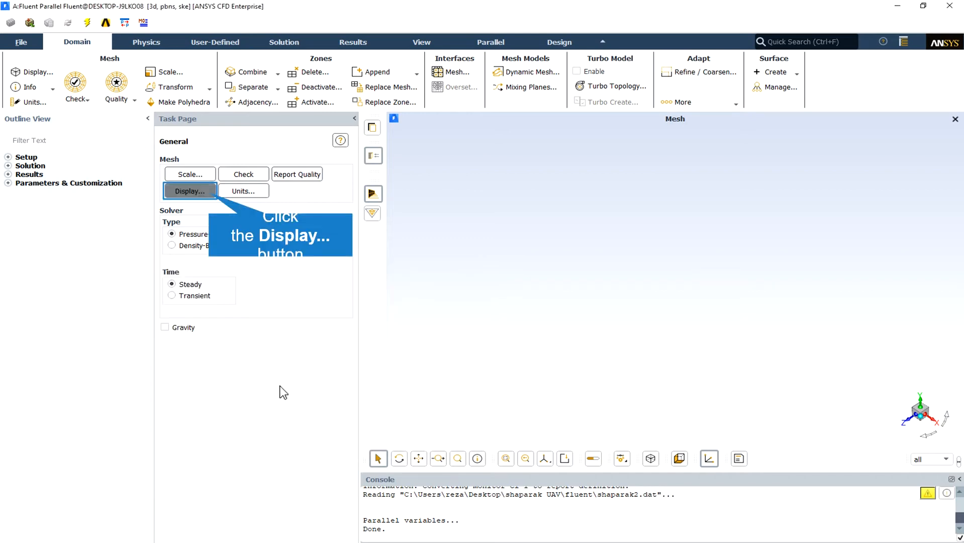
# Step: Display only the uav_shaparak surface of the mesh and rotate the view to inspect the aircraft from another angle
pyautogui.click(210, 195)
pyautogui.click(459, 294)
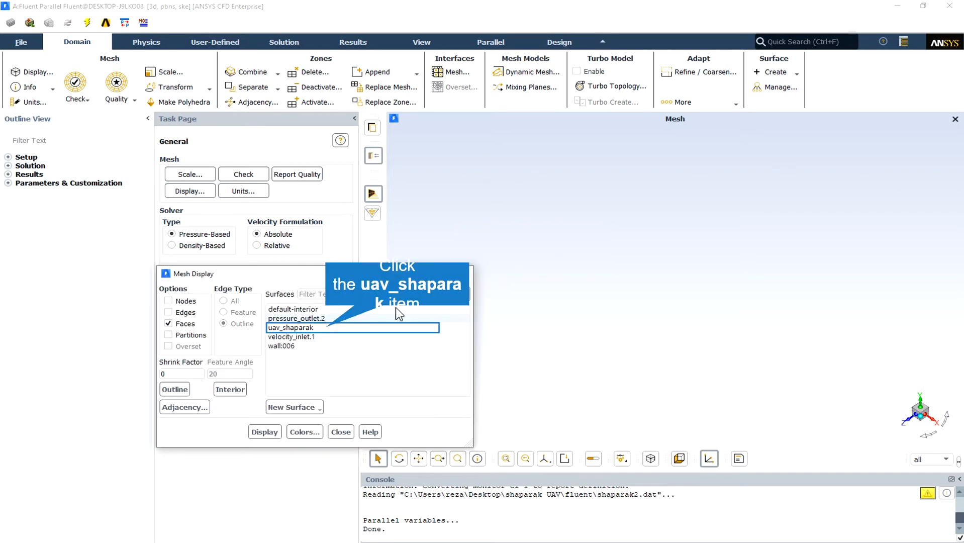
pyautogui.click(332, 327)
pyautogui.click(269, 434)
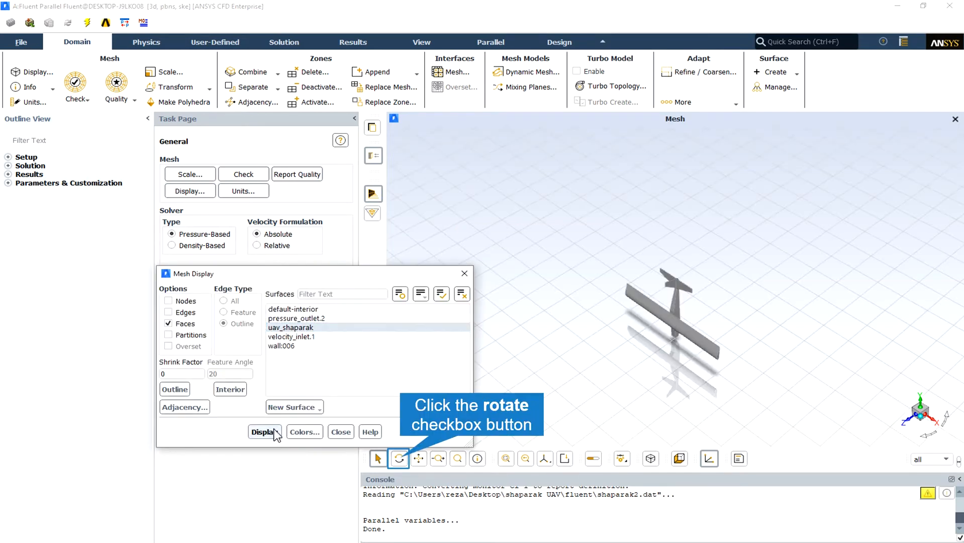
pyautogui.click(401, 459)
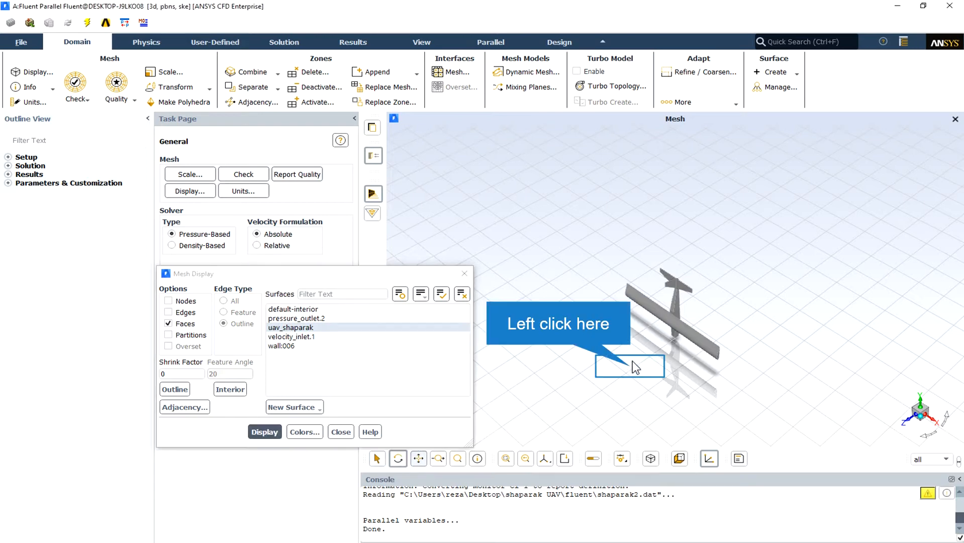
pyautogui.moveTo(631, 359); pyautogui.dragTo(677, 203)
pyautogui.moveTo(678, 324); pyautogui.dragTo(905, 274)
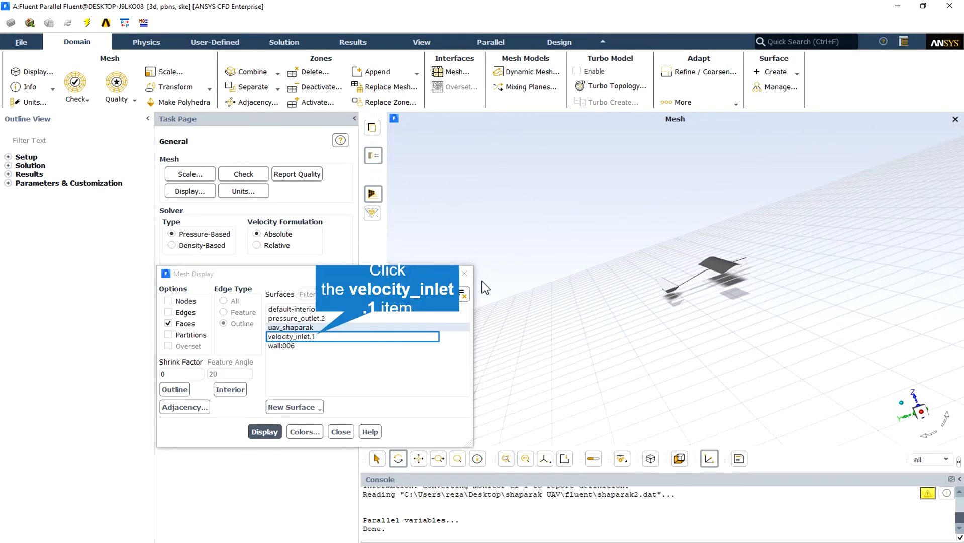
# Step: Add the velocity_inlet.1 and pressure_outlet.2 surfaces to the mesh display alongside the aircraft
pyautogui.click(316, 337)
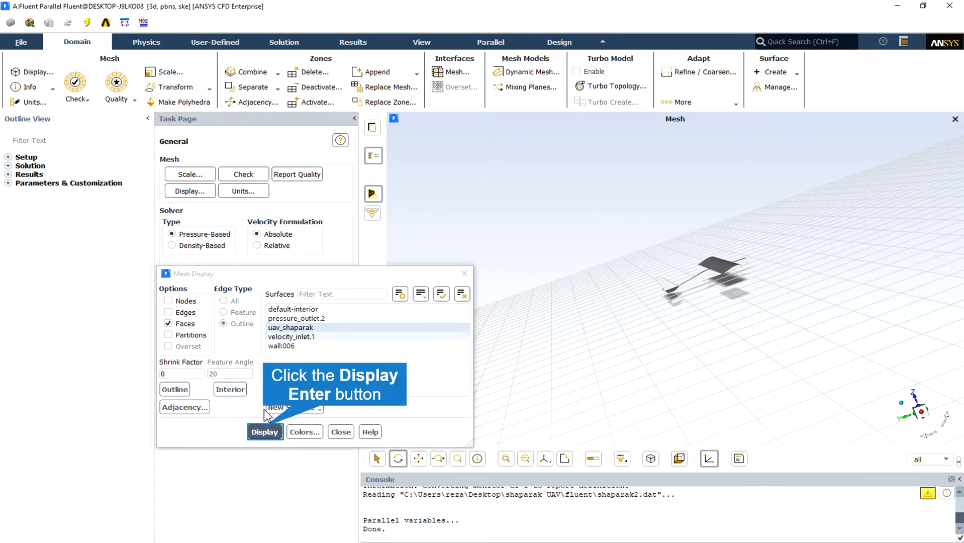
pyautogui.click(264, 432)
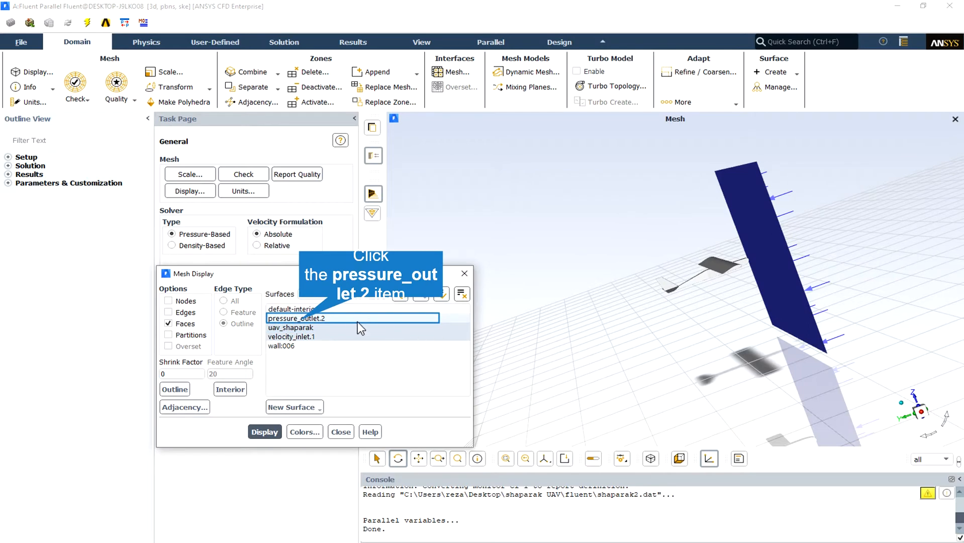
pyautogui.click(302, 319)
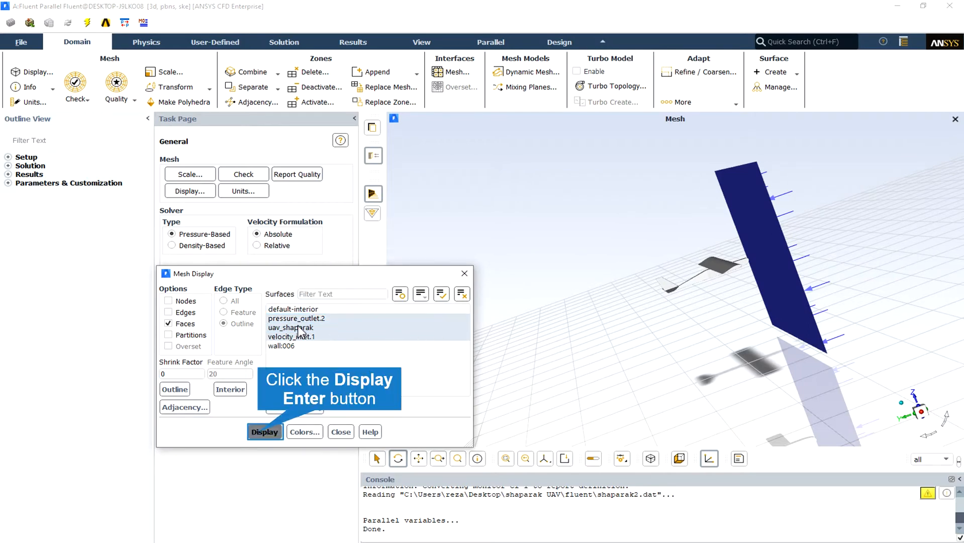
pyautogui.click(258, 432)
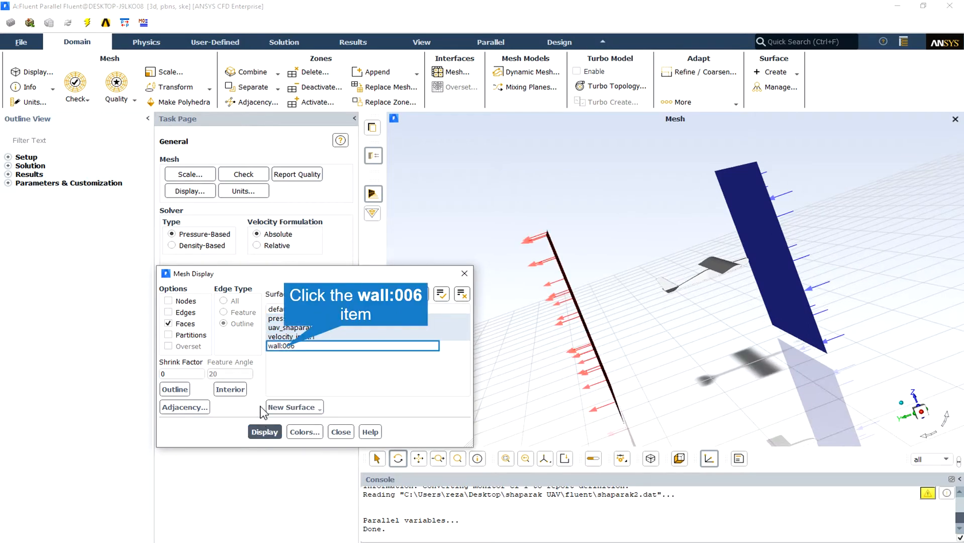
# Step: Show the wall:006 surface in the mesh display briefly, hide it again and finish the display settings
pyautogui.click(284, 346)
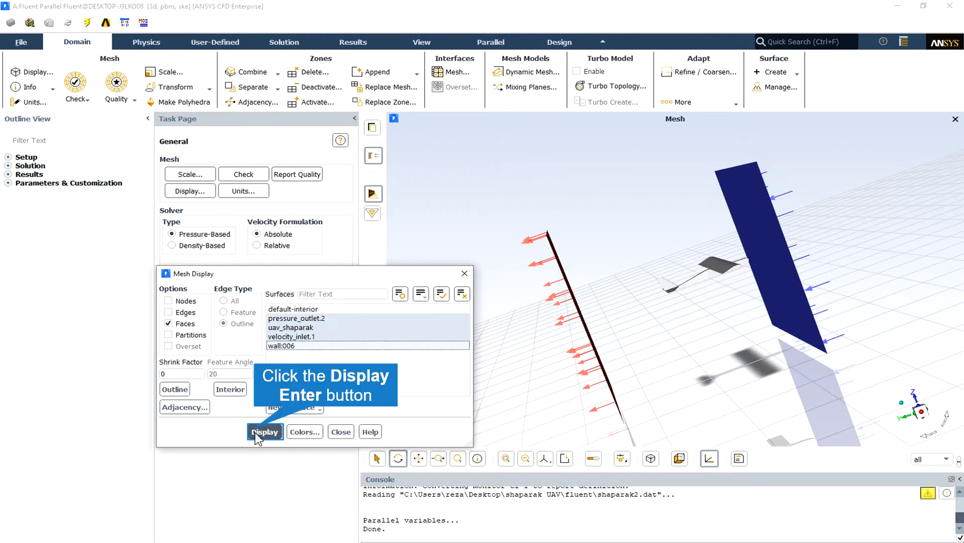
pyautogui.click(256, 432)
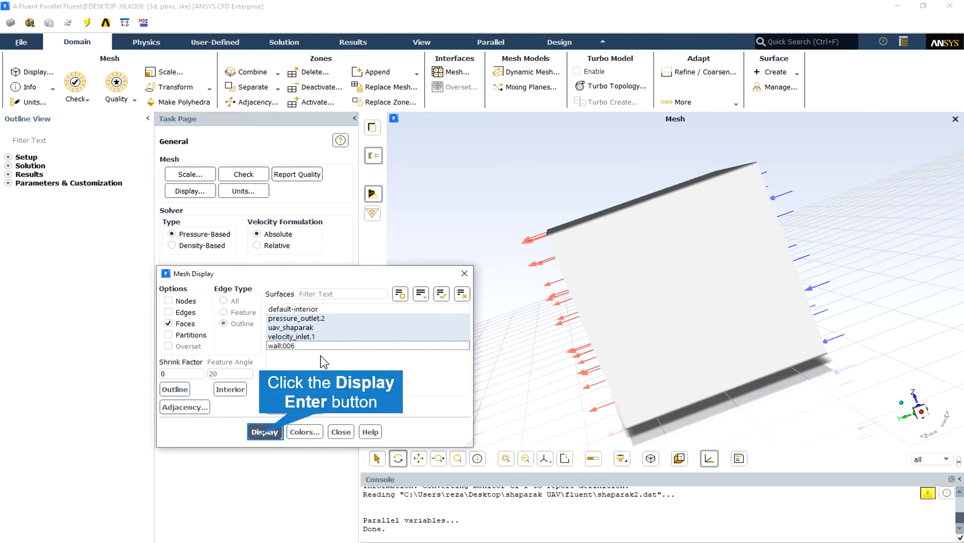
pyautogui.click(264, 432)
pyautogui.click(340, 432)
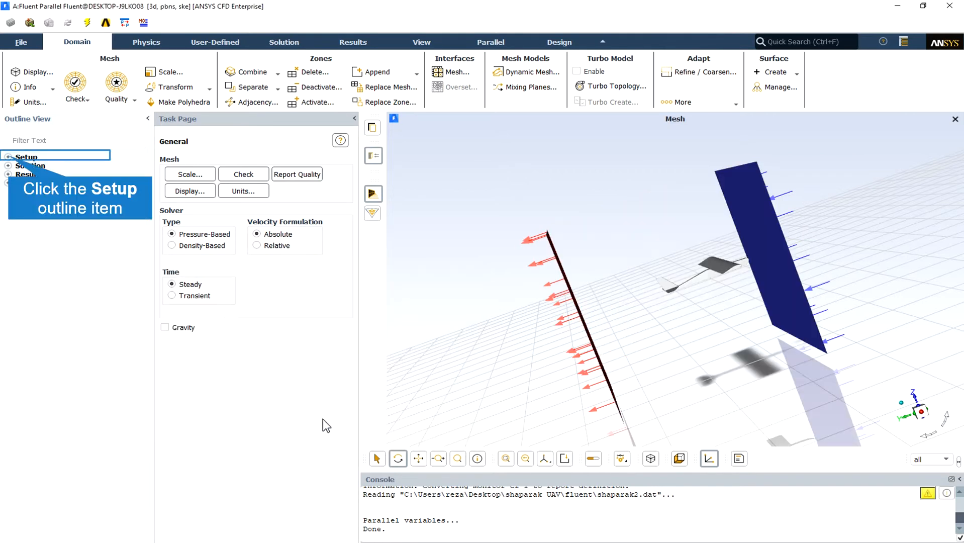
# Step: Set the viscous model to Standard k-epsilon (2 eqn) with Standard Wall Functions as the near-wall treatment
pyautogui.click(9, 157)
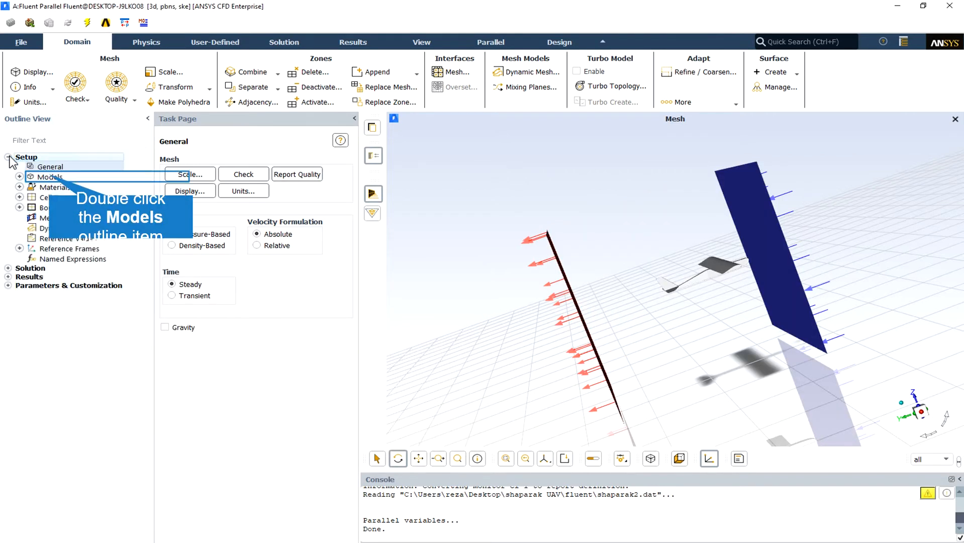
pyautogui.doubleClick(51, 178)
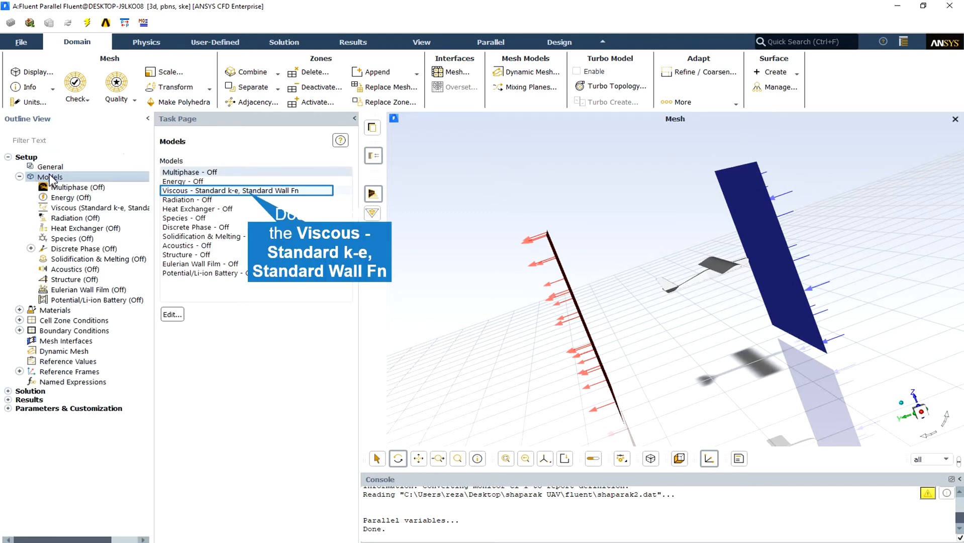
pyautogui.doubleClick(247, 193)
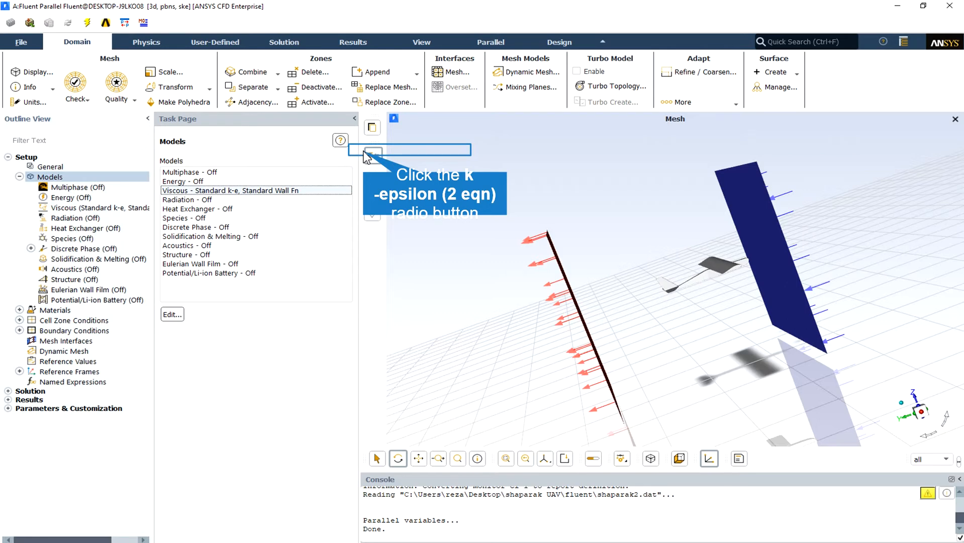
pyautogui.click(365, 150)
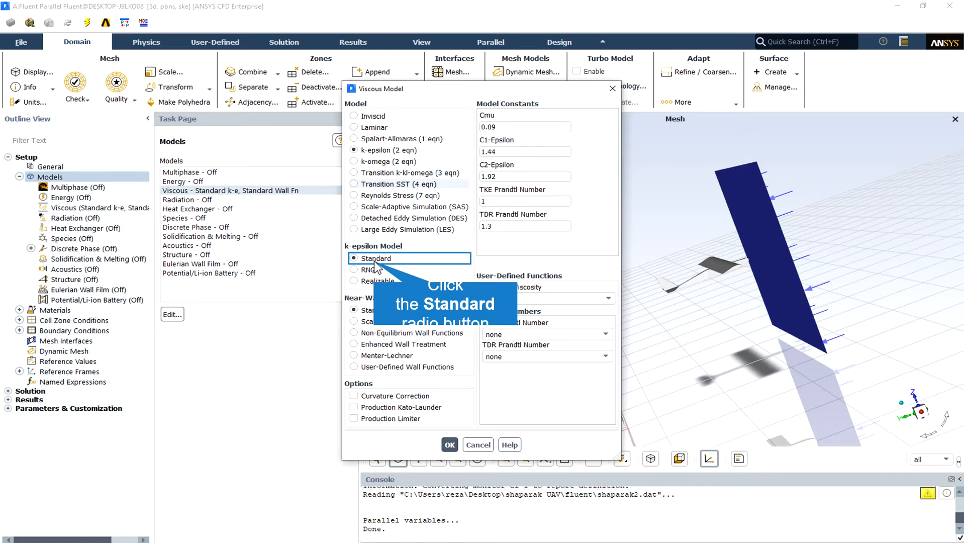
pyautogui.click(380, 310)
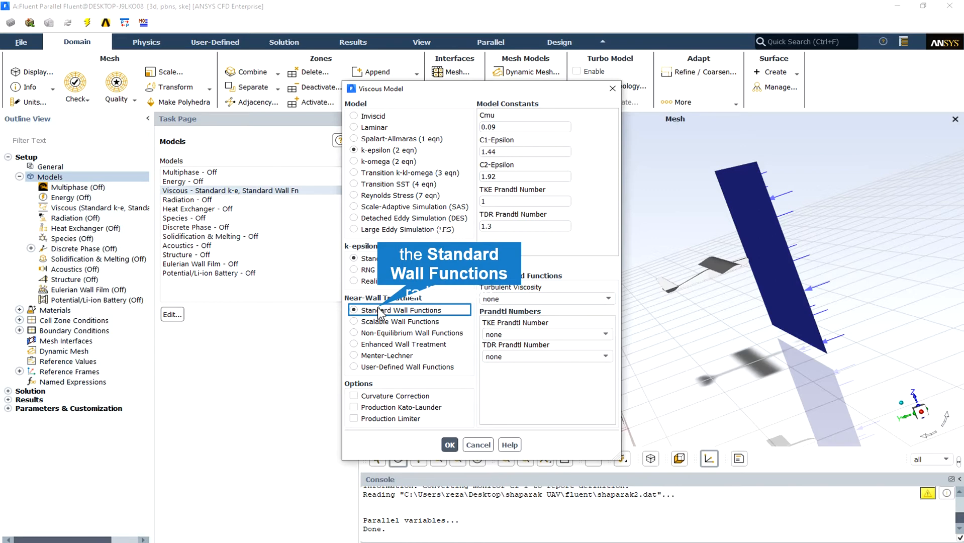
pyautogui.click(450, 444)
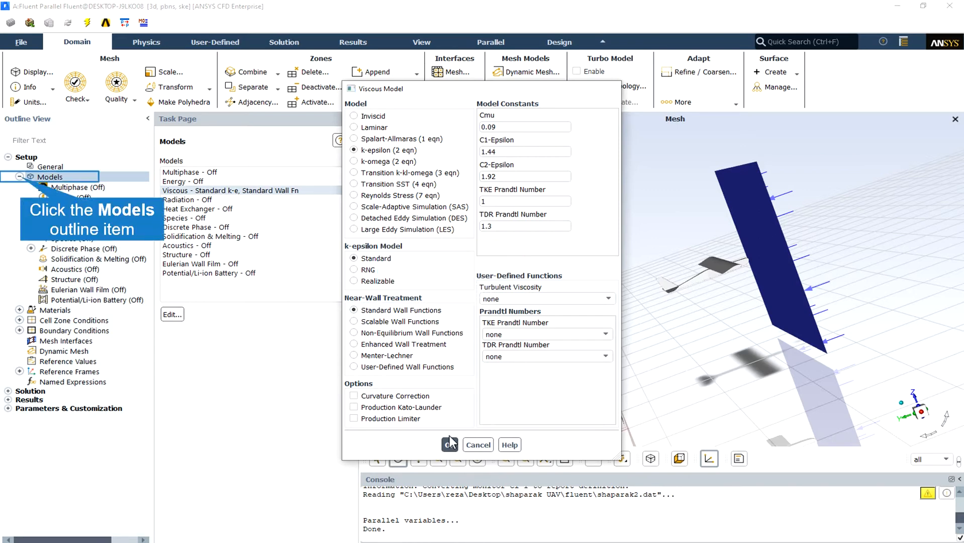
# Step: Open the fluid material air to review its properties
pyautogui.click(19, 176)
pyautogui.doubleClick(50, 187)
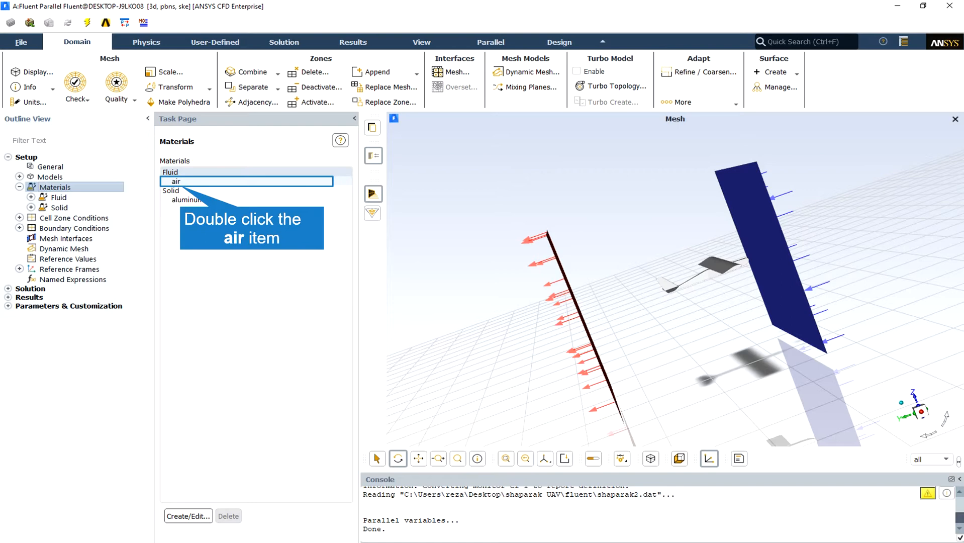
pyautogui.doubleClick(176, 182)
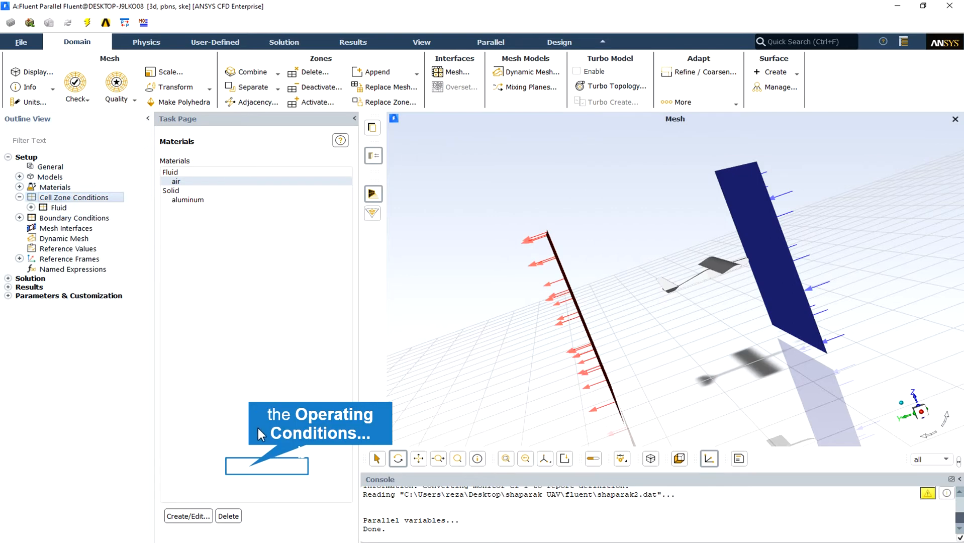
# Step: Accept the cell zone operating conditions with an operating pressure of 101325 pascal and the reference pressure location at 0, 0, 0
pyautogui.click(220, 315)
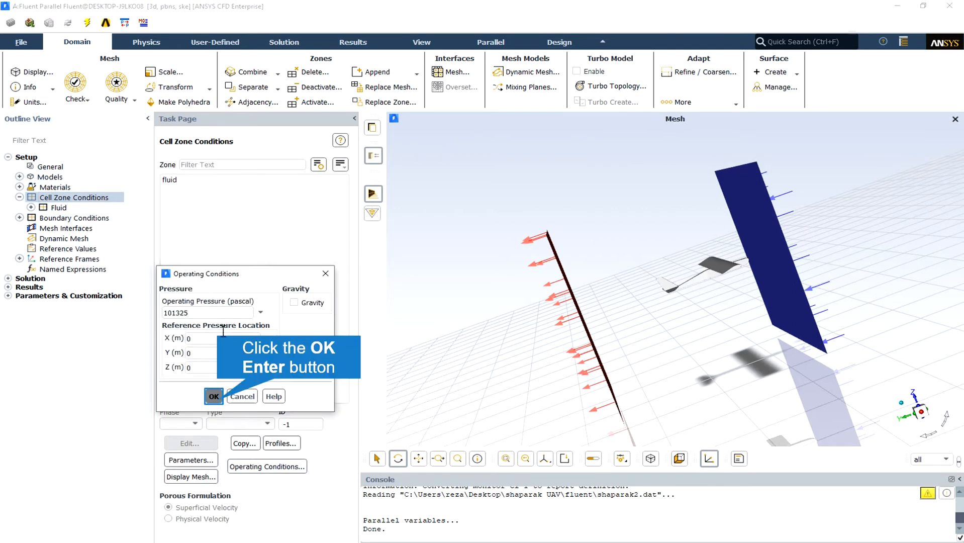
pyautogui.click(216, 400)
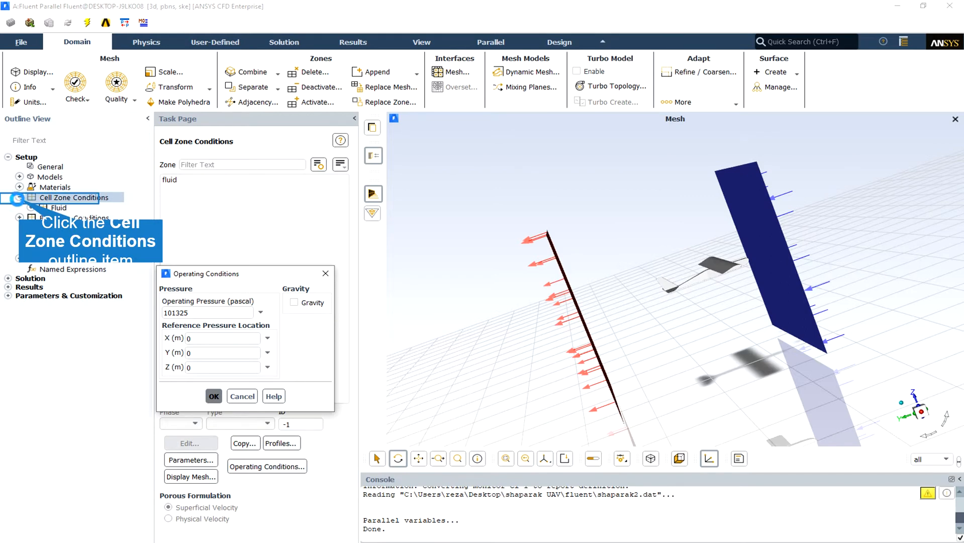
pyautogui.click(17, 198)
# Step: Review the momentum and turbulence settings of the pressure_outlet.2 boundary condition
pyautogui.click(53, 207)
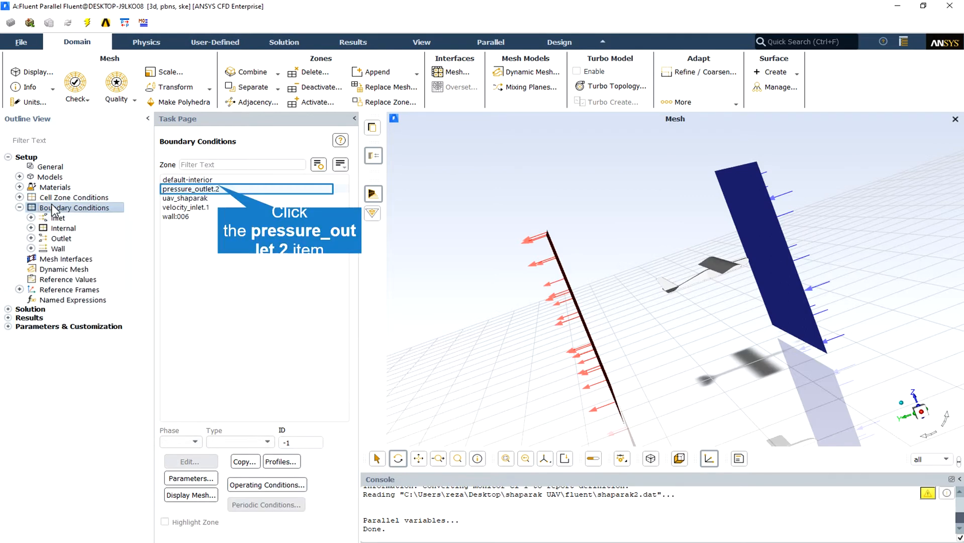
pyautogui.click(216, 189)
pyautogui.click(198, 462)
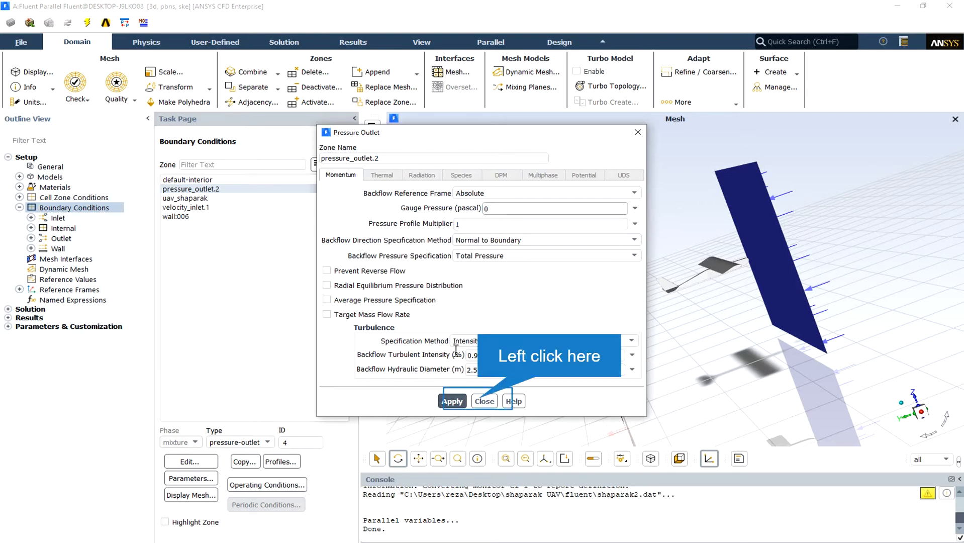
pyautogui.click(484, 400)
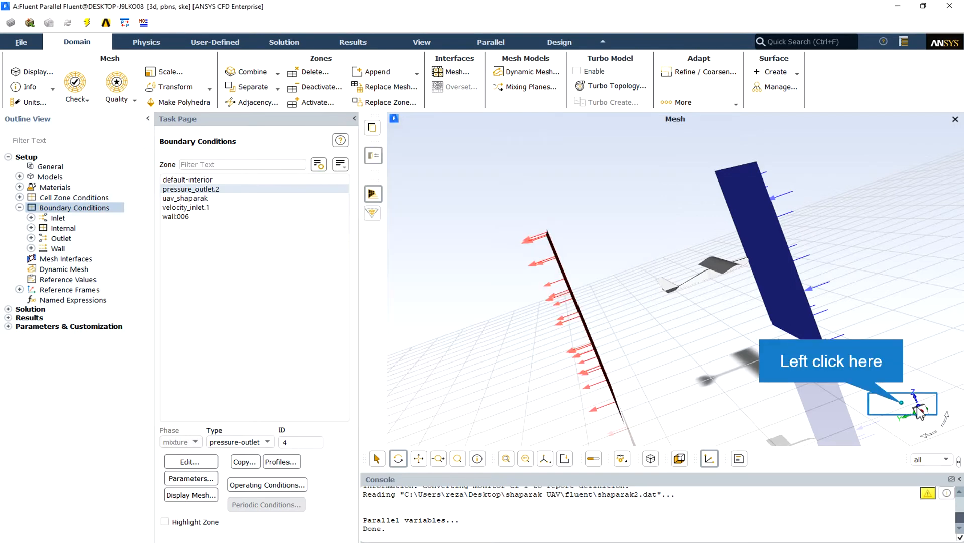
# Step: Rotate the mesh view to see the inlet and outlet planes, and turn on highlighting of the selected boundary zone
pyautogui.click(901, 402)
pyautogui.moveTo(720, 271); pyautogui.dragTo(925, 358)
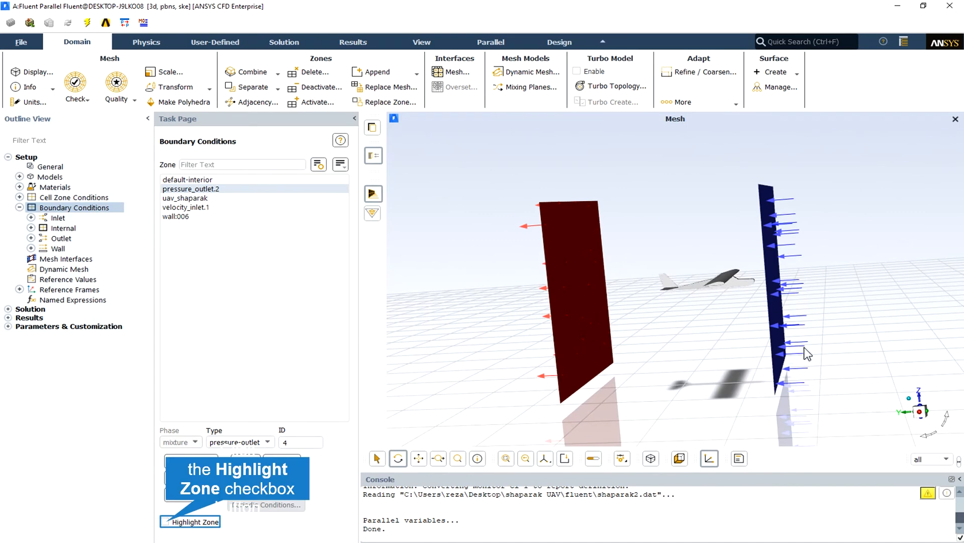
pyautogui.click(166, 521)
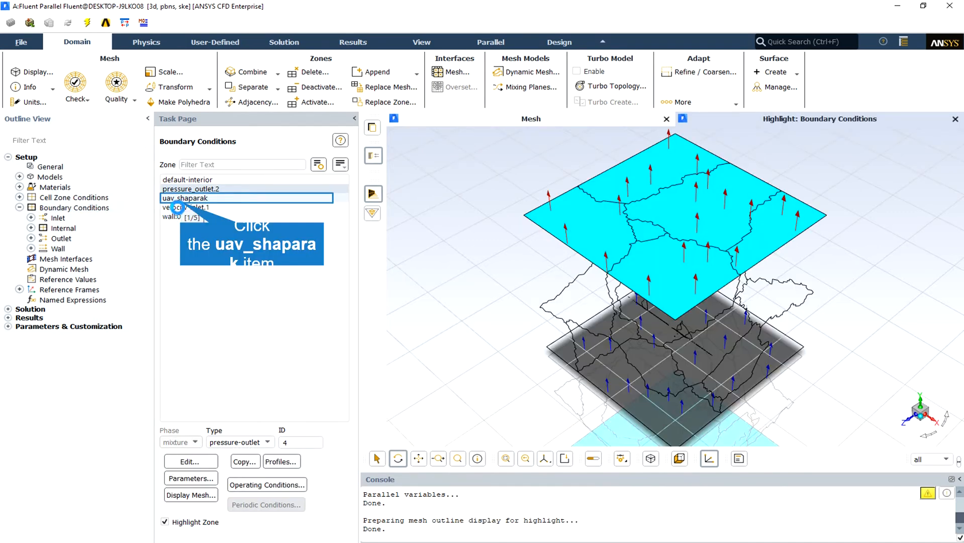
# Step: Define the uav_shaparak boundary as a stationary wall with the No Slip shear condition and apply it
pyautogui.click(179, 197)
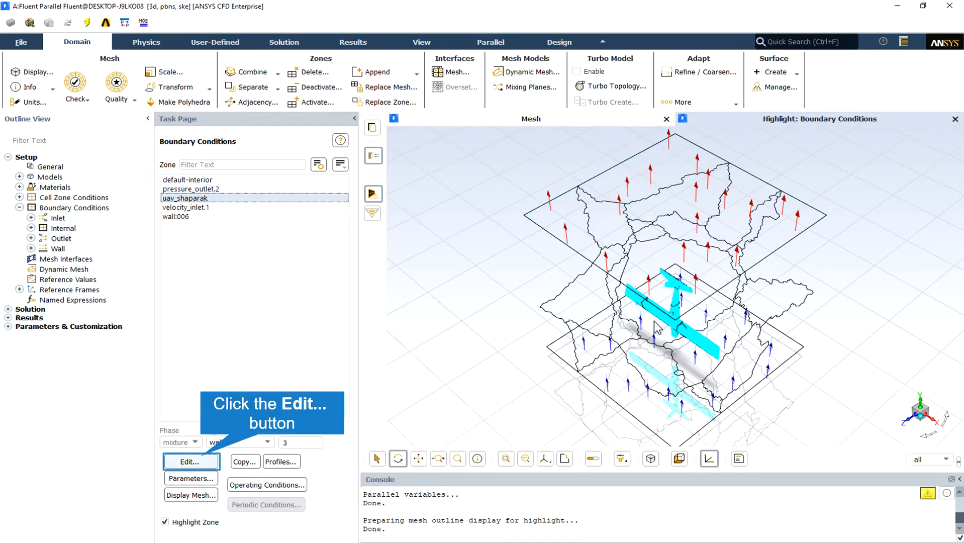
pyautogui.click(201, 460)
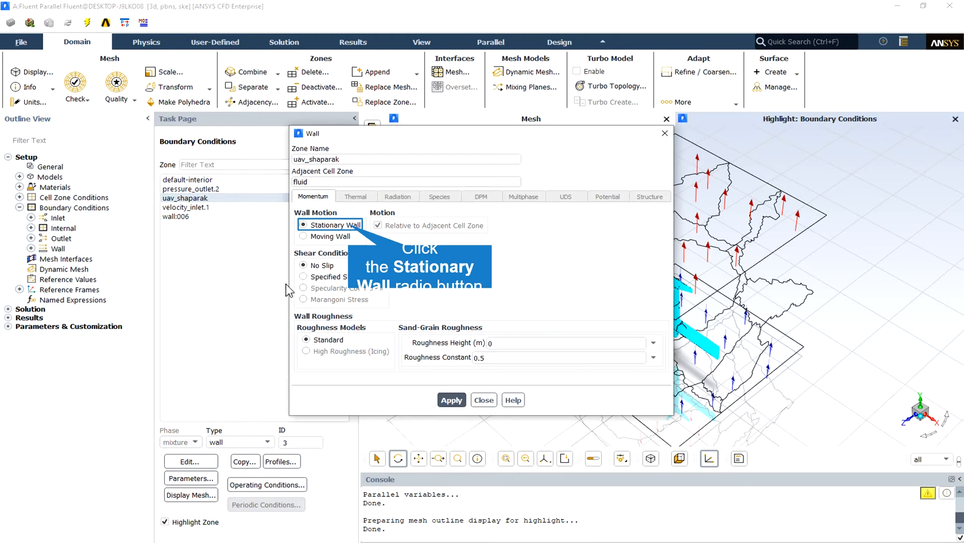
pyautogui.click(350, 227)
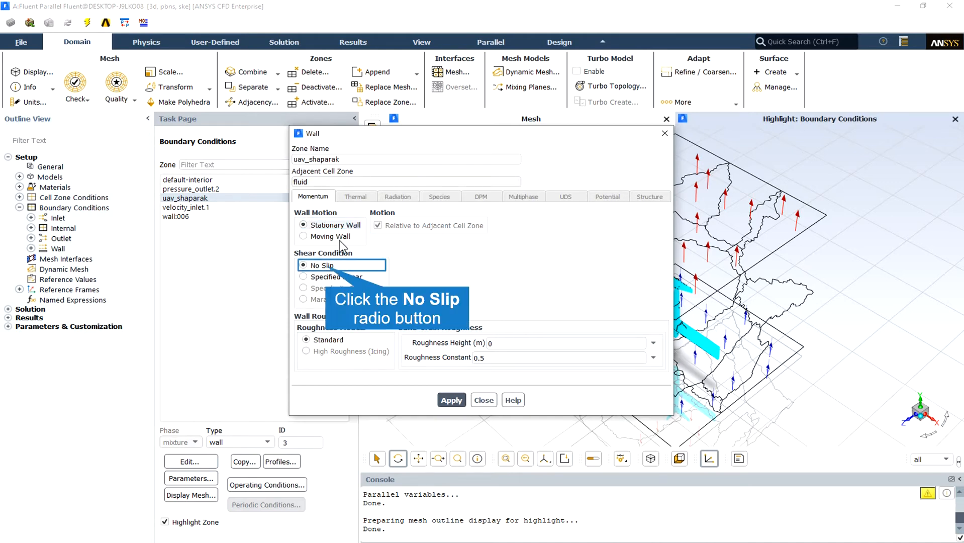
pyautogui.click(328, 265)
pyautogui.click(450, 400)
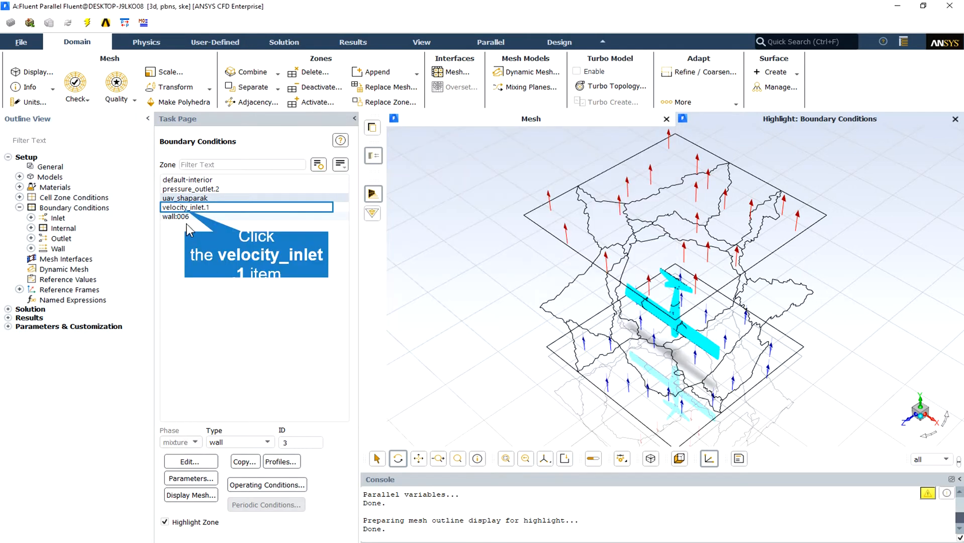
# Step: Review the velocity magnitude and turbulence settings of the velocity_inlet.1 boundary condition
pyautogui.click(186, 208)
pyautogui.click(190, 460)
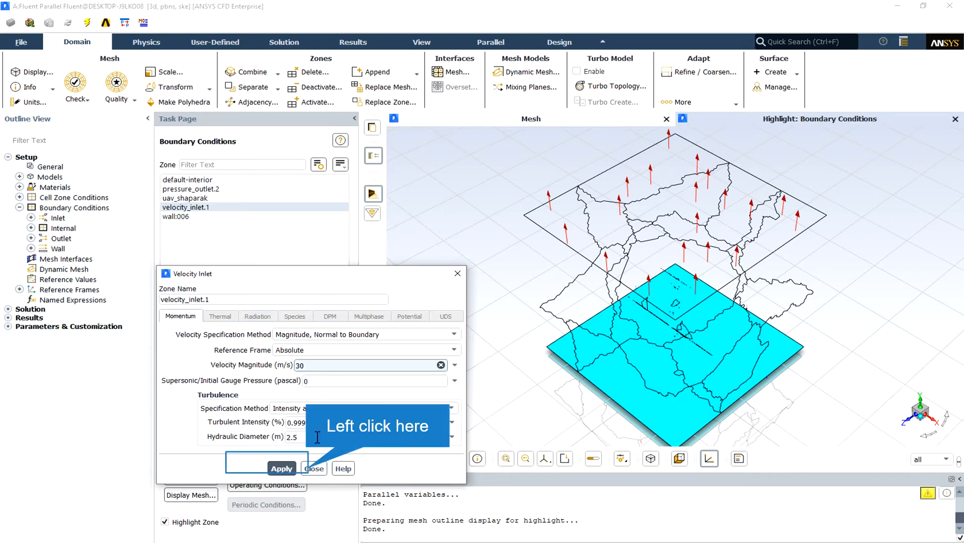
pyautogui.click(303, 469)
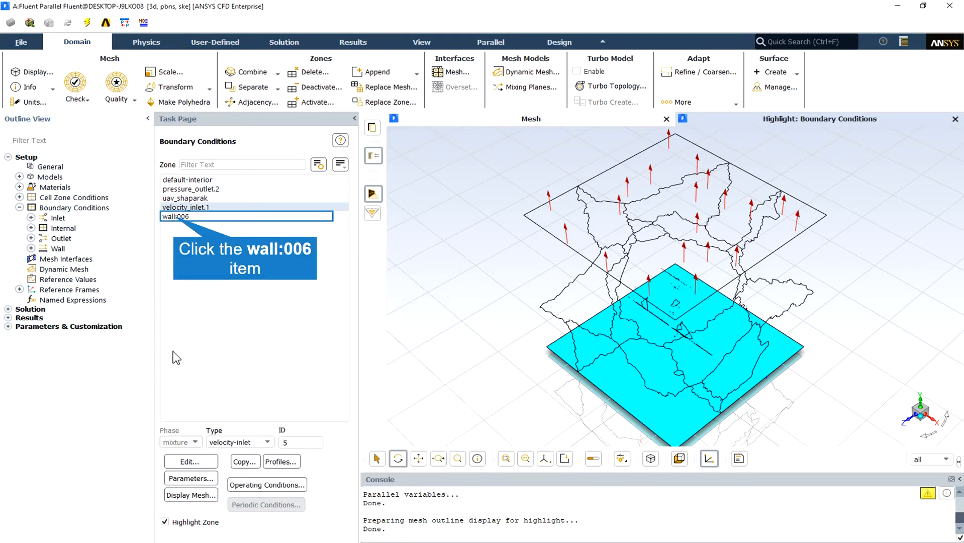
# Step: Define the wall:006 boundary as a stationary wall with the No Slip shear condition
pyautogui.click(174, 217)
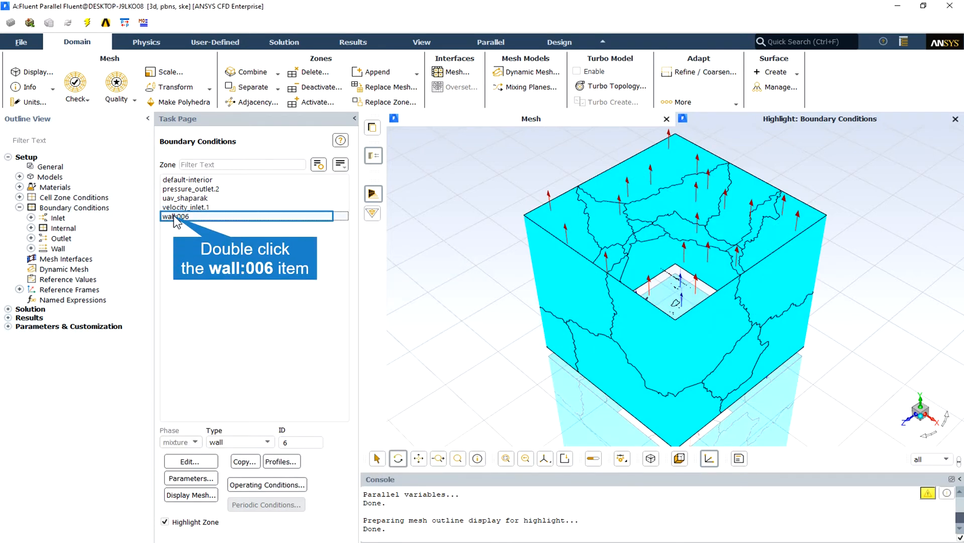
pyautogui.doubleClick(174, 217)
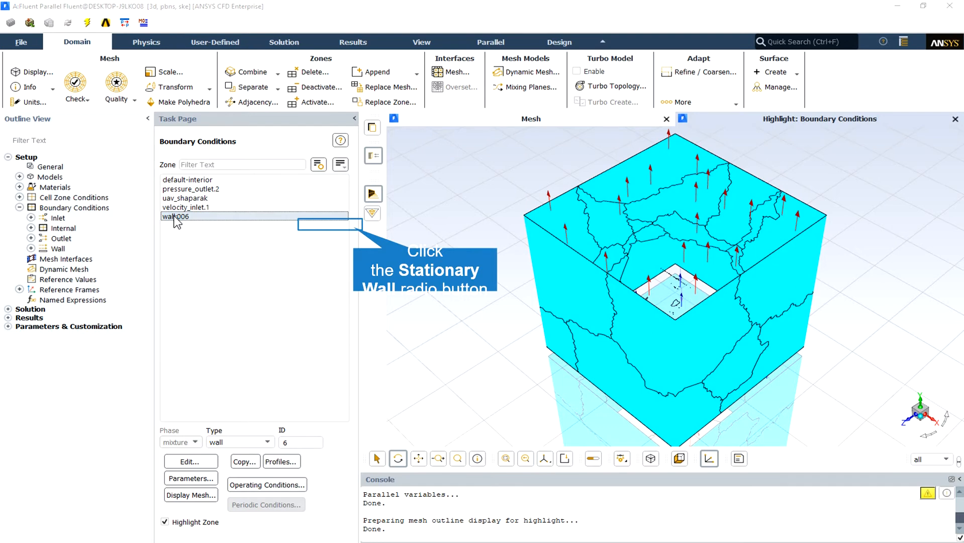
pyautogui.click(351, 226)
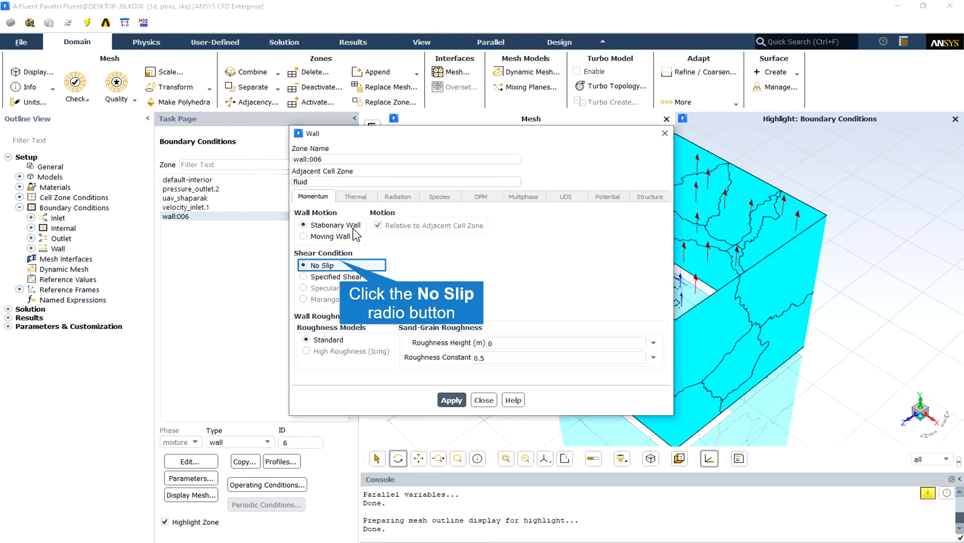
pyautogui.click(339, 261)
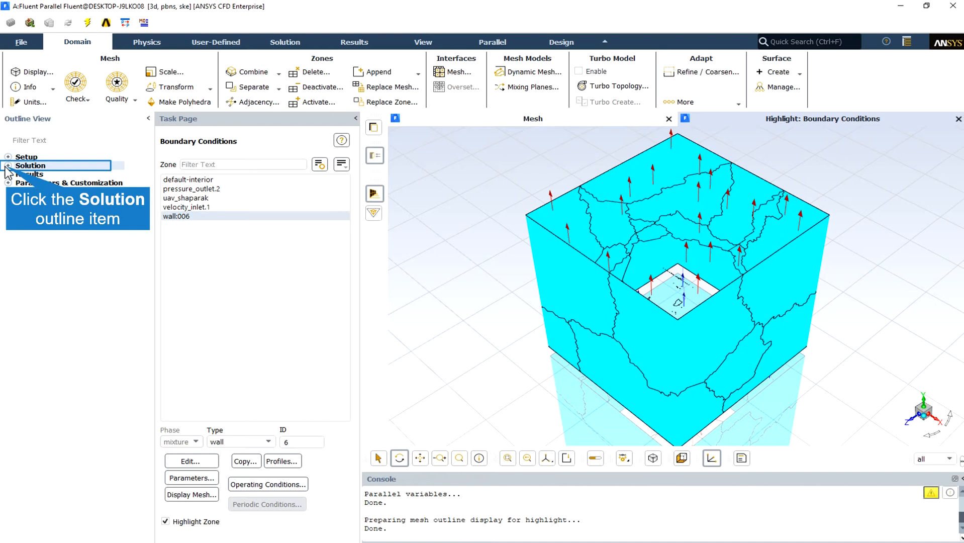
# Step: Review the solution methods for pressure-velocity coupling and spatial discretization, and the under-relaxation factors in the solution controls
pyautogui.click(9, 165)
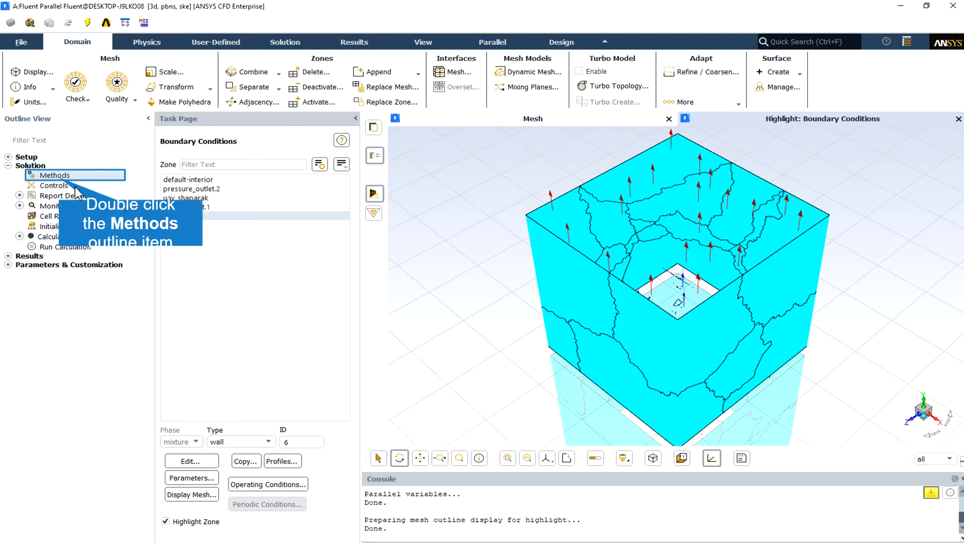
pyautogui.doubleClick(58, 176)
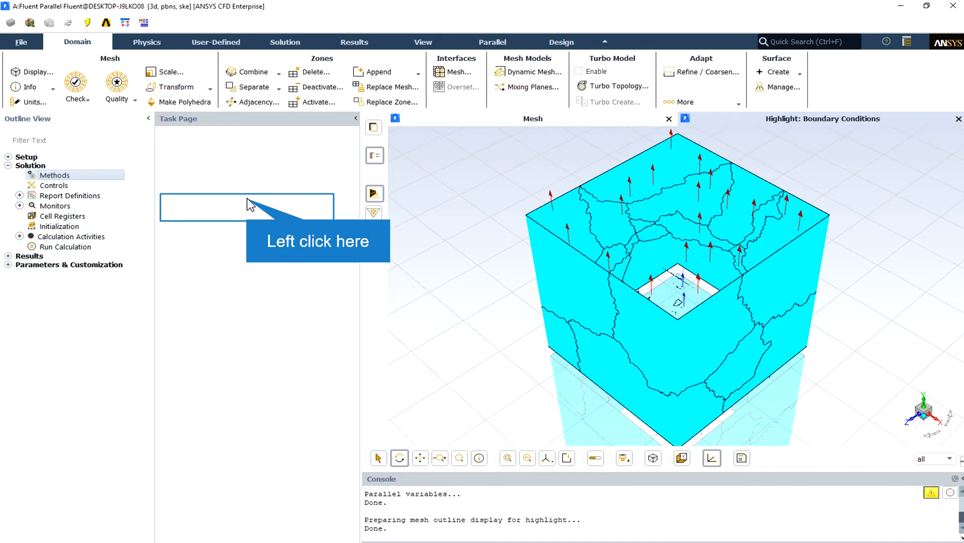
pyautogui.click(247, 198)
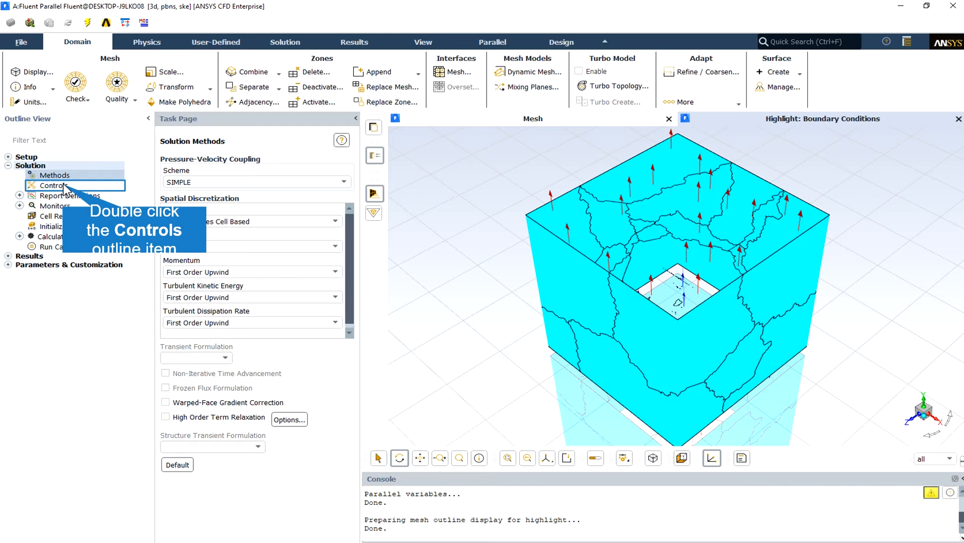
pyautogui.doubleClick(55, 185)
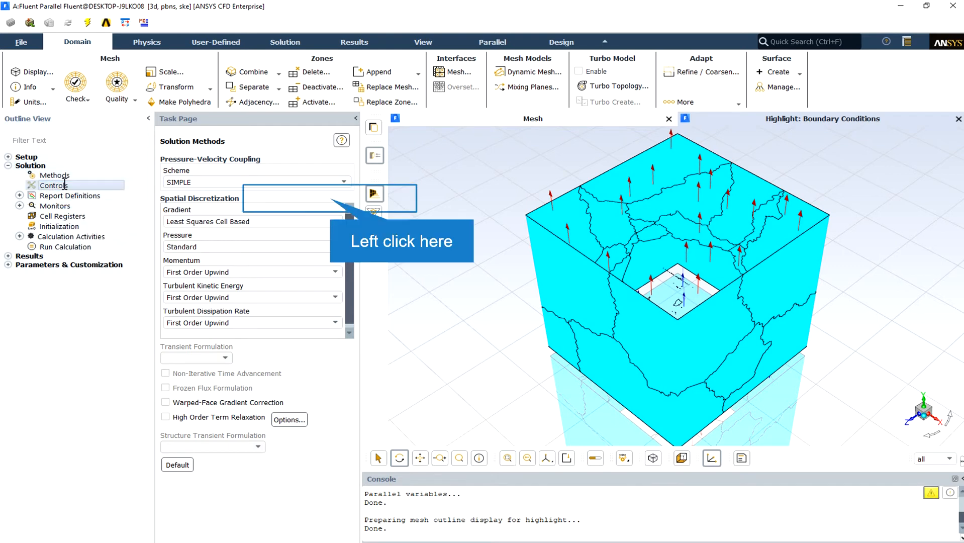
pyautogui.click(328, 194)
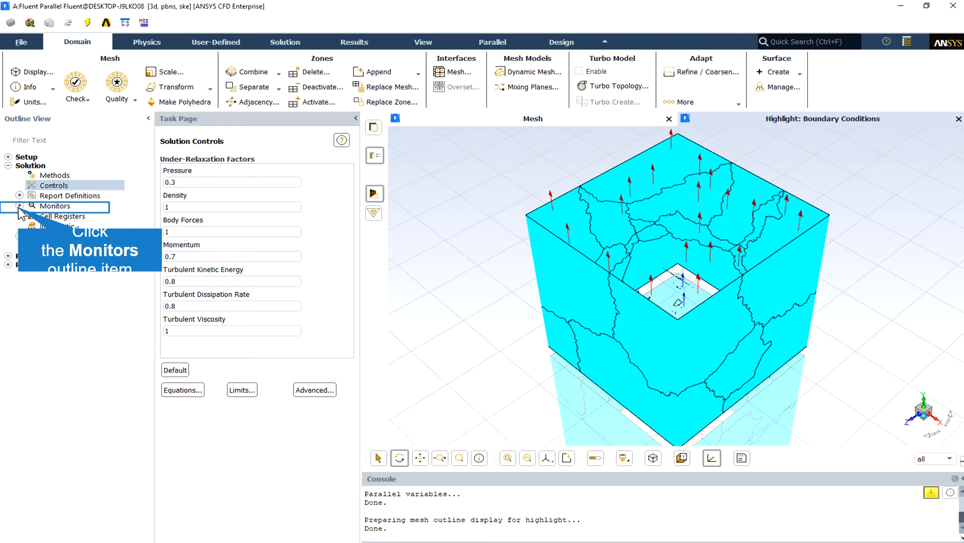
# Step: Review and accept the residual monitor settings, and open the solution initialization settings
pyautogui.click(19, 207)
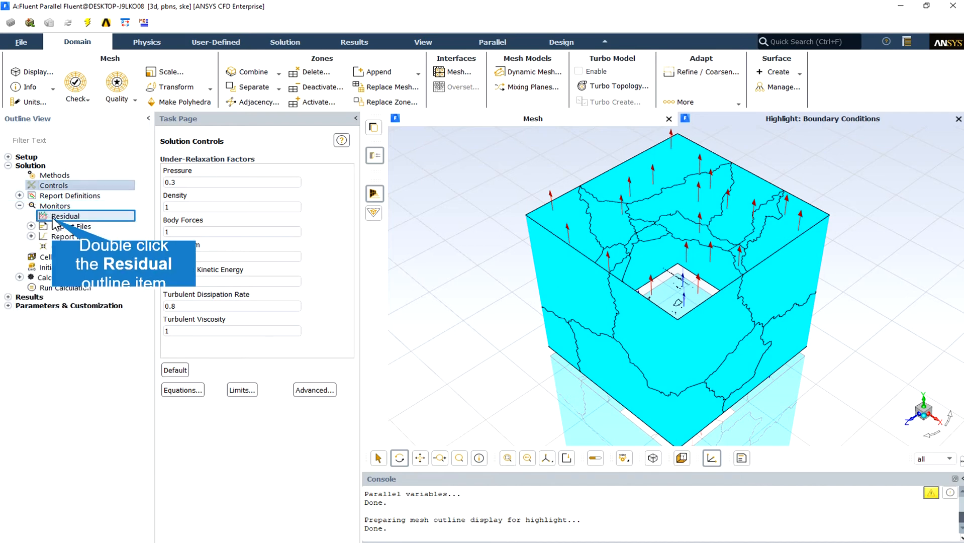
pyautogui.doubleClick(54, 219)
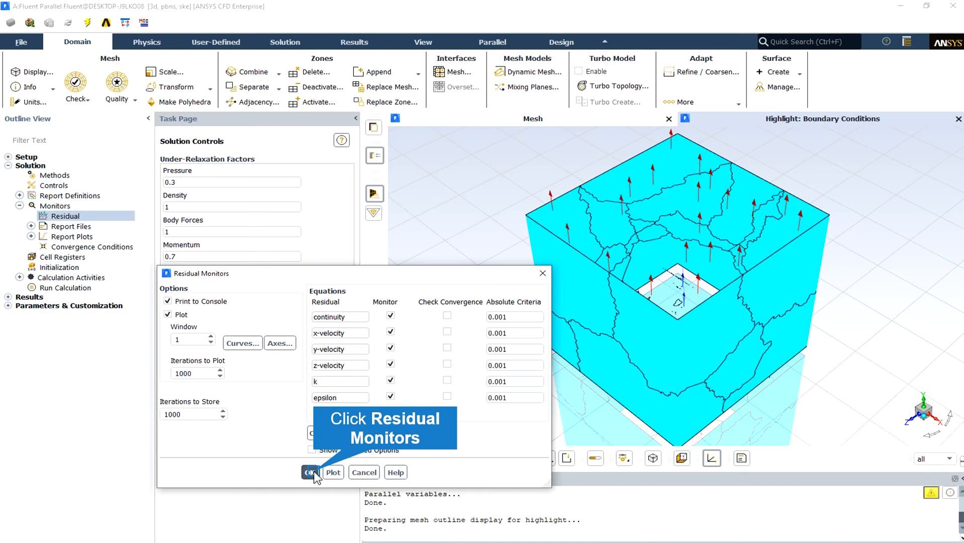
pyautogui.click(312, 471)
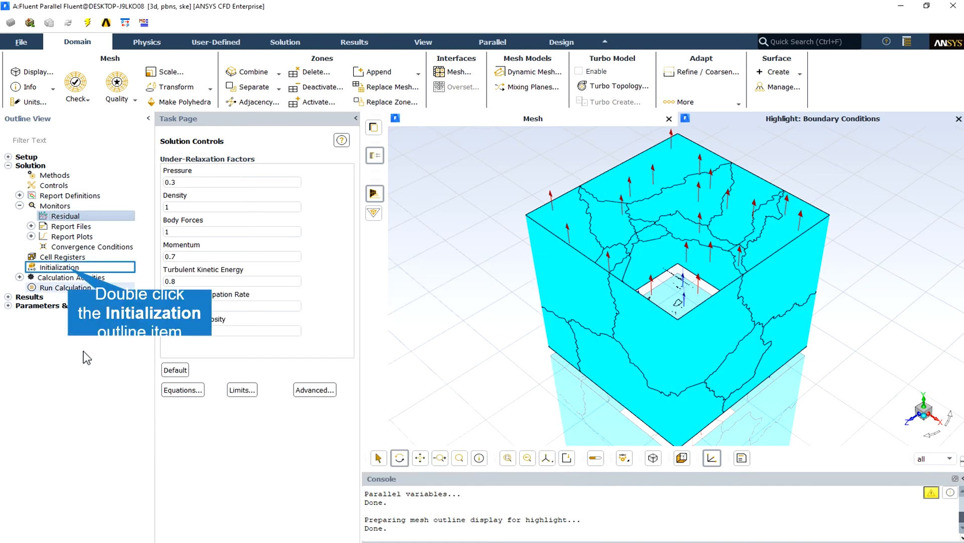
pyautogui.doubleClick(69, 270)
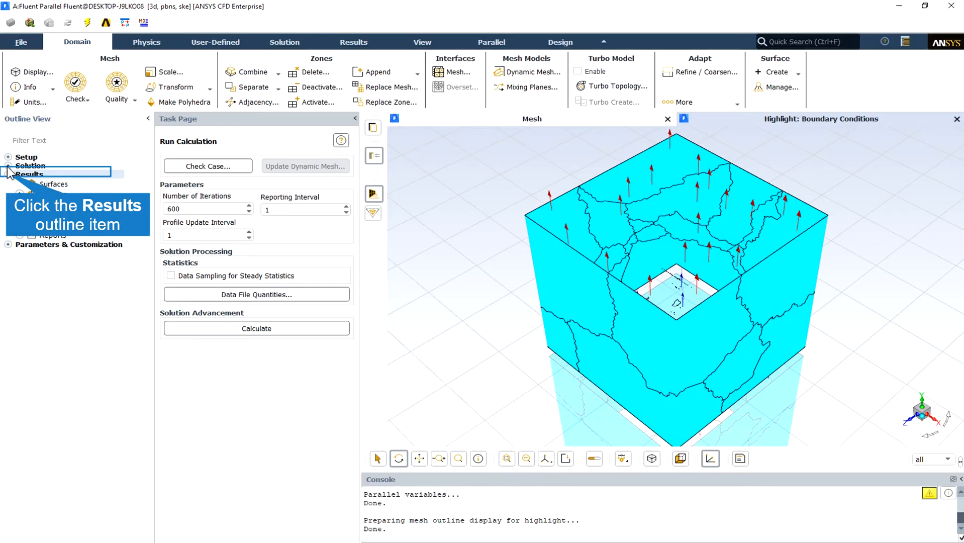
# Step: Start a filled Static Pressure contour plot, move its dialog clear of the graphics area, and deselect all surfaces
pyautogui.click(8, 174)
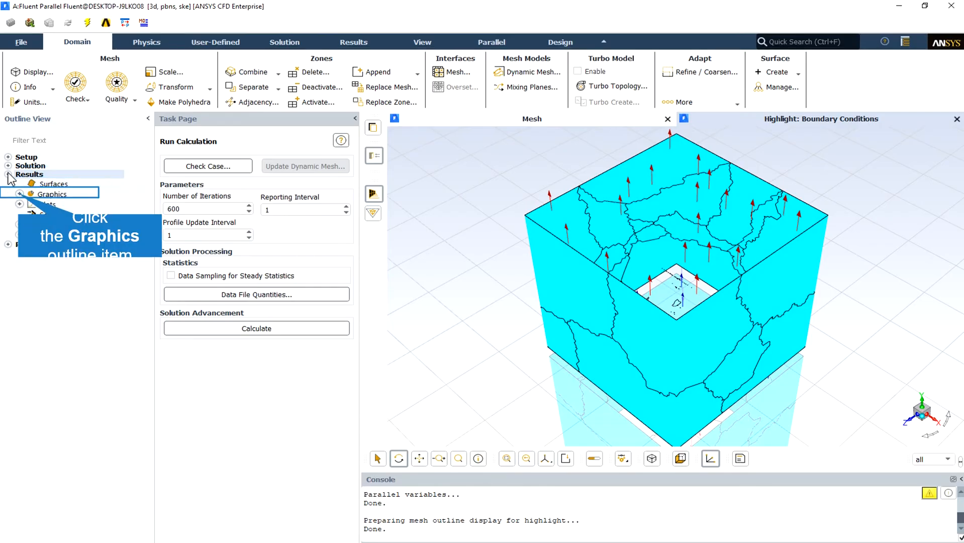
pyautogui.click(19, 194)
pyautogui.doubleClick(62, 216)
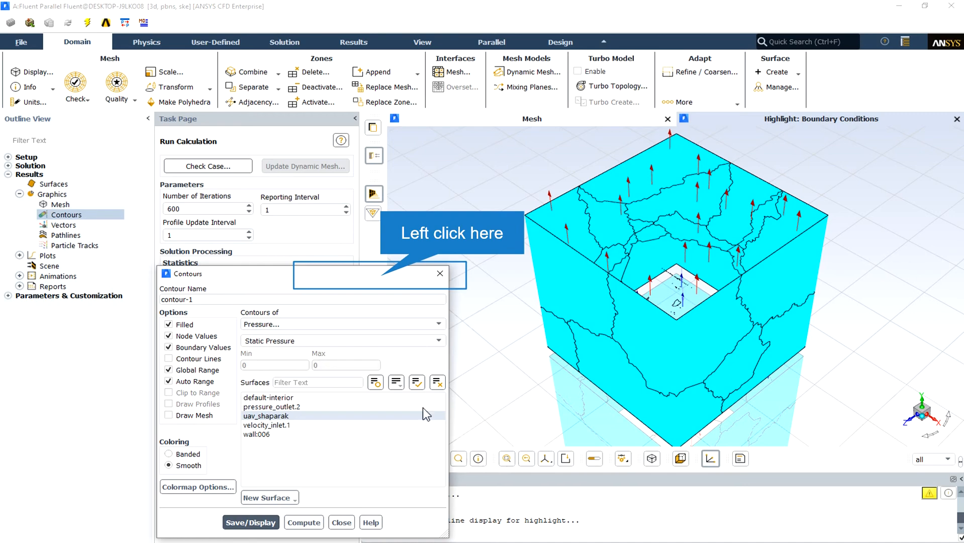
pyautogui.moveTo(386, 281); pyautogui.dragTo(285, 192)
pyautogui.click(399, 458)
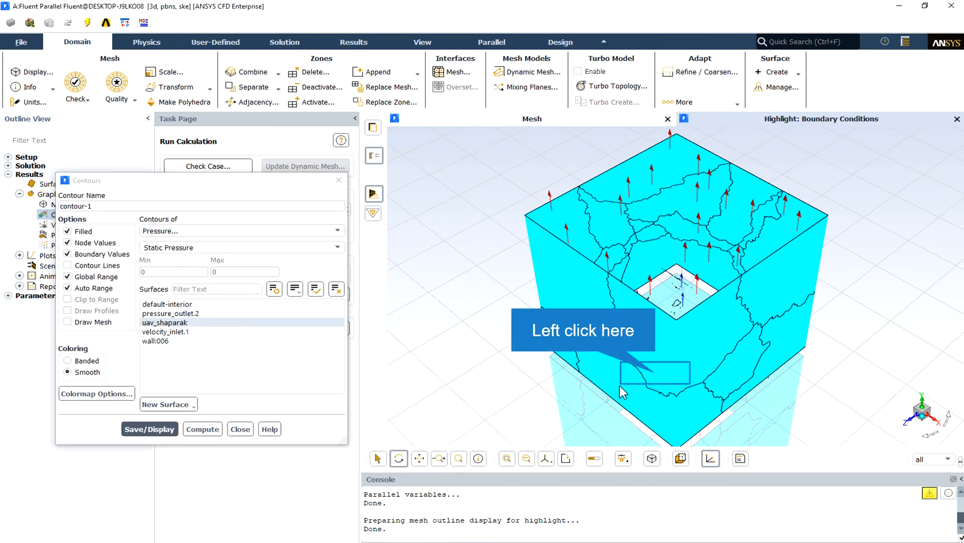
pyautogui.moveTo(655, 373); pyautogui.dragTo(810, 245)
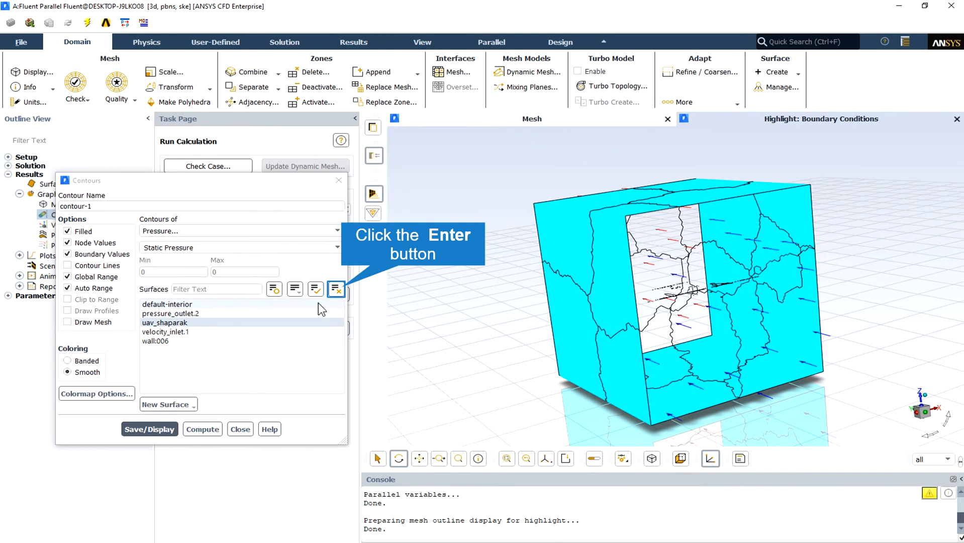
pyautogui.click(336, 290)
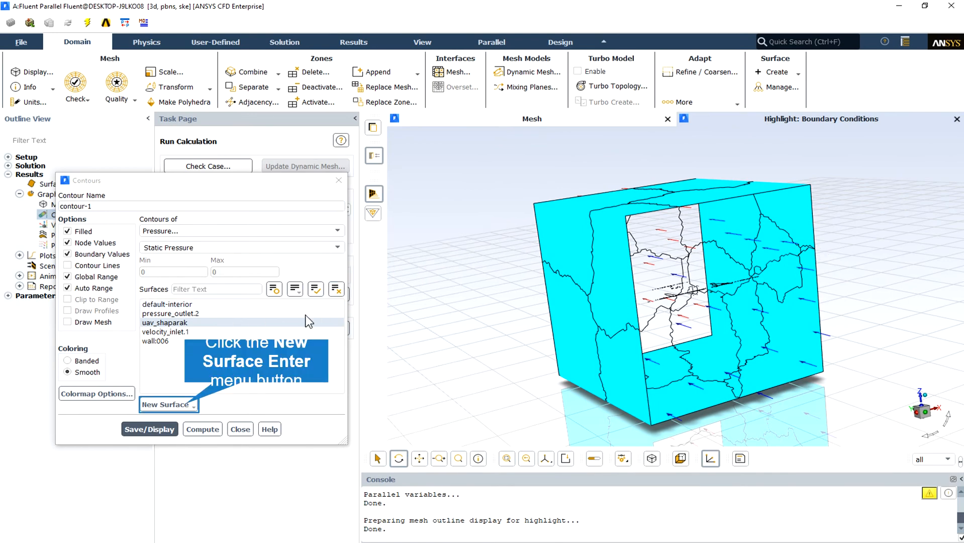
# Step: Create an iso-surface named x-center from the mesh X-Coordinate at an iso-value of 0 m
pyautogui.click(191, 404)
pyautogui.click(178, 474)
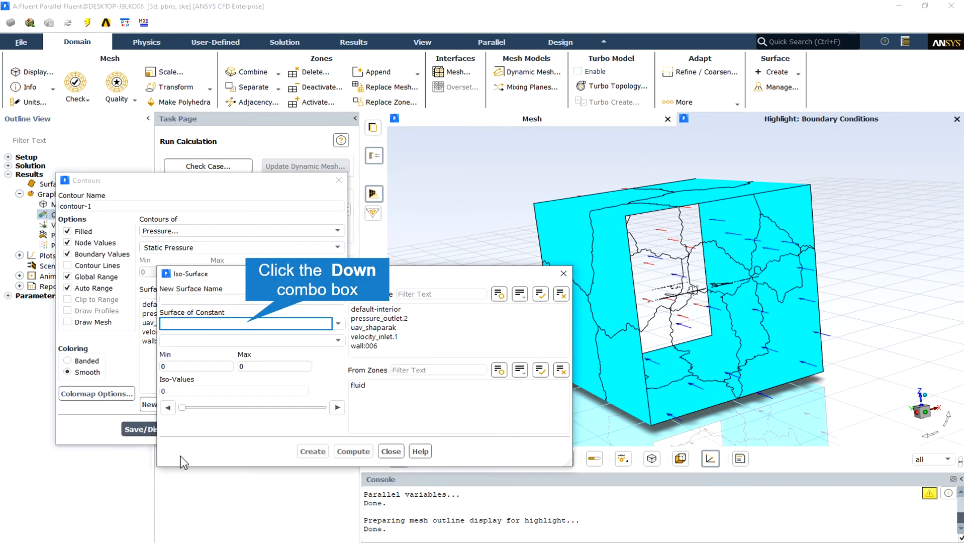
pyautogui.click(248, 330)
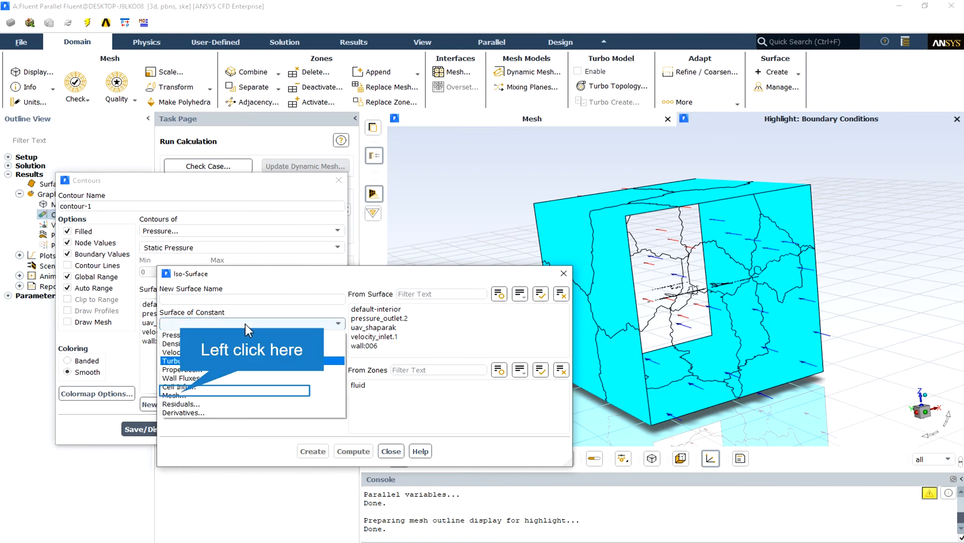
pyautogui.click(182, 395)
pyautogui.click(353, 450)
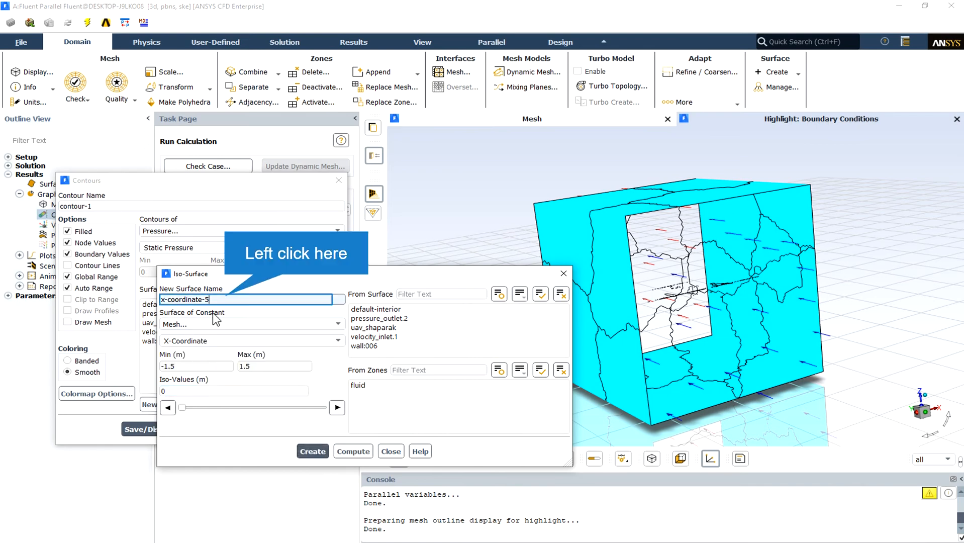
pyautogui.click(226, 297)
pyautogui.write('cente')
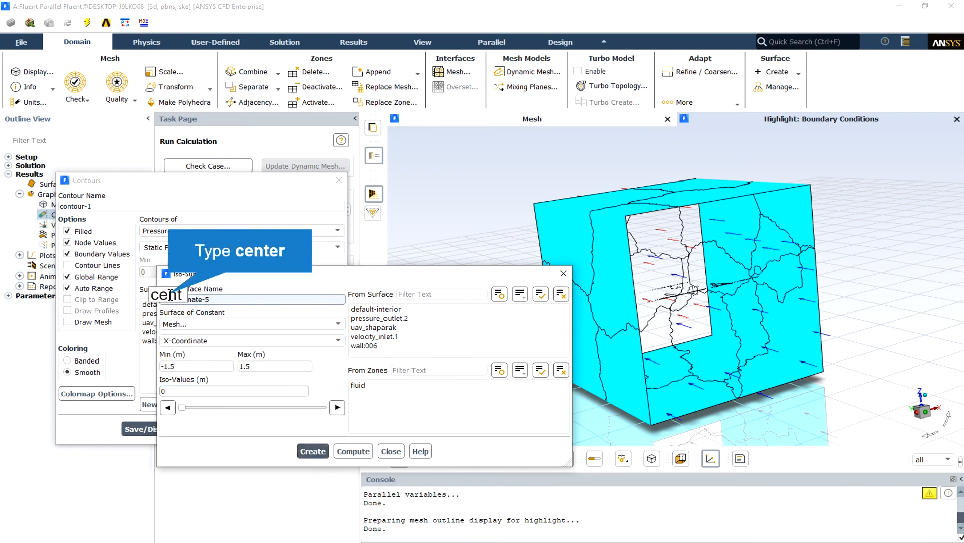
pyautogui.write('r')
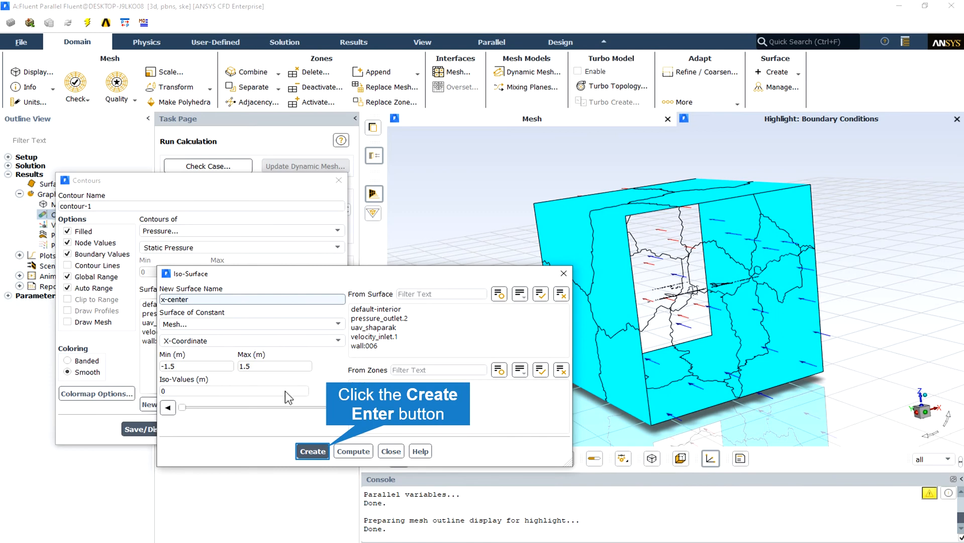
pyautogui.click(312, 451)
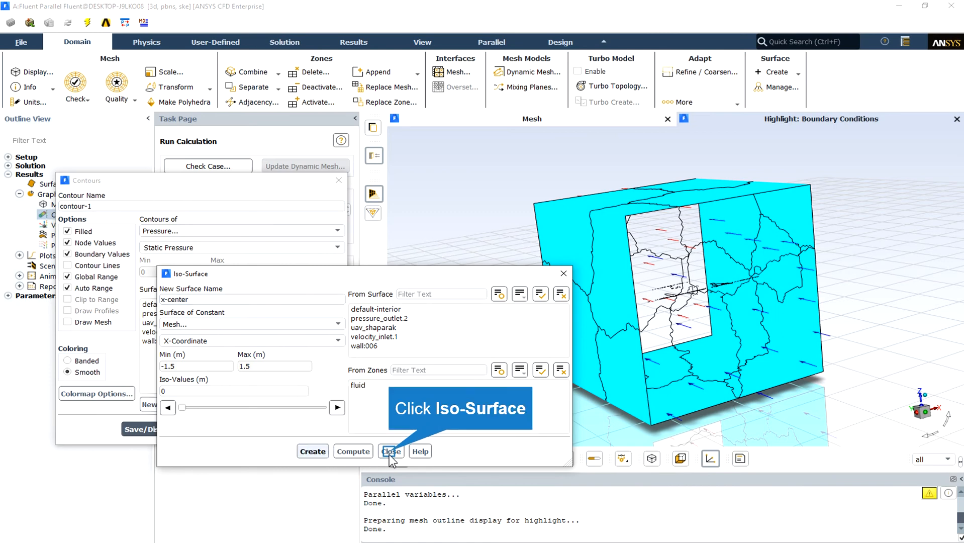
# Step: Display the Static Pressure contour on the x-center surface and rotate it toward the UAV's side profile
pyautogui.click(151, 349)
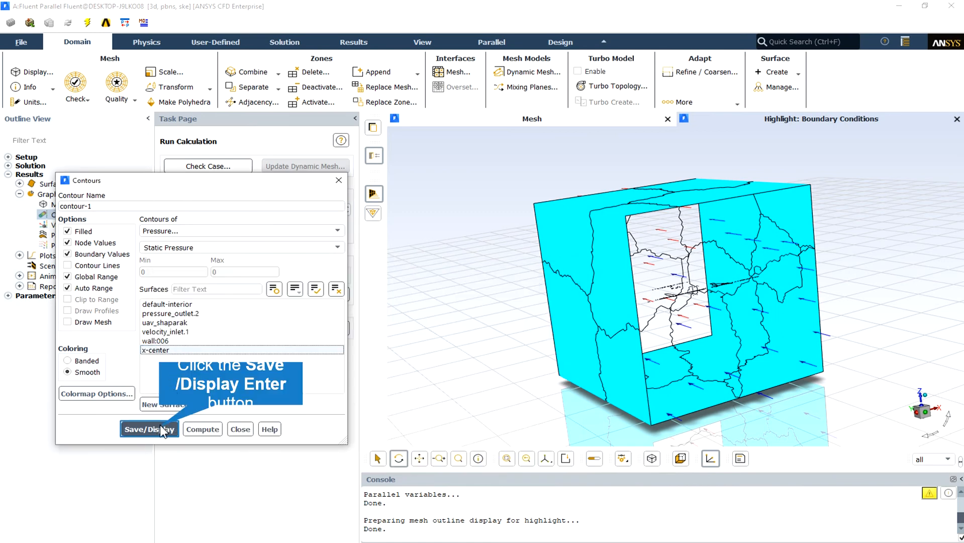
pyautogui.click(176, 430)
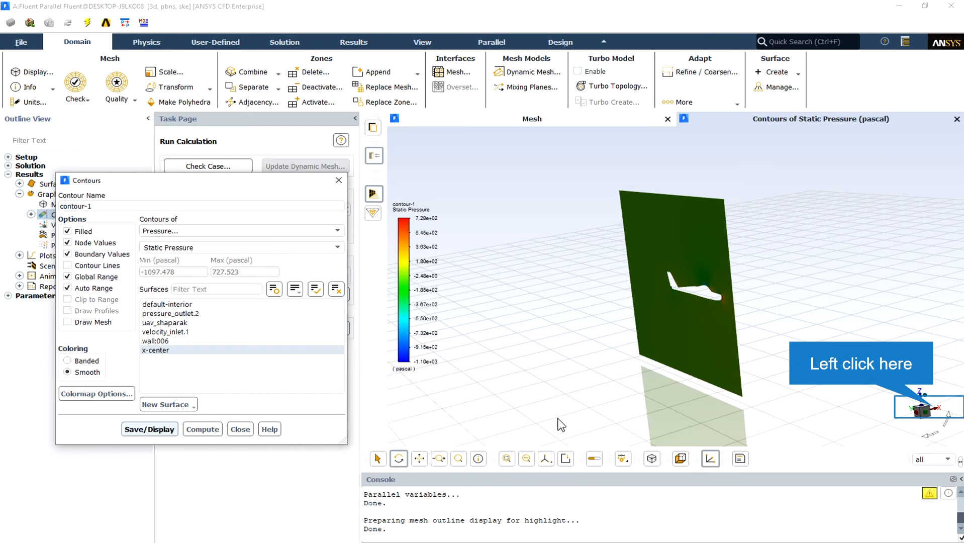
pyautogui.click(929, 402)
pyautogui.click(400, 458)
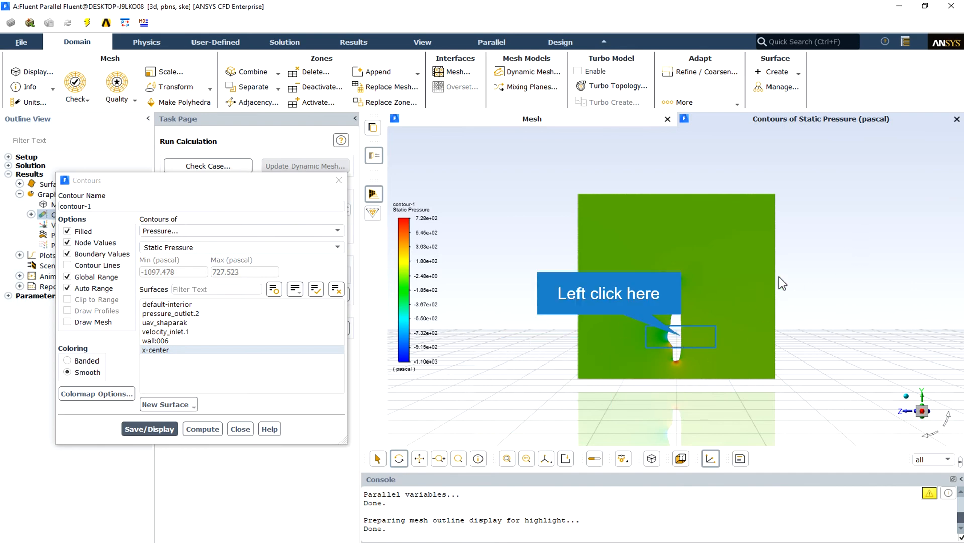
pyautogui.moveTo(778, 276); pyautogui.dragTo(741, 244)
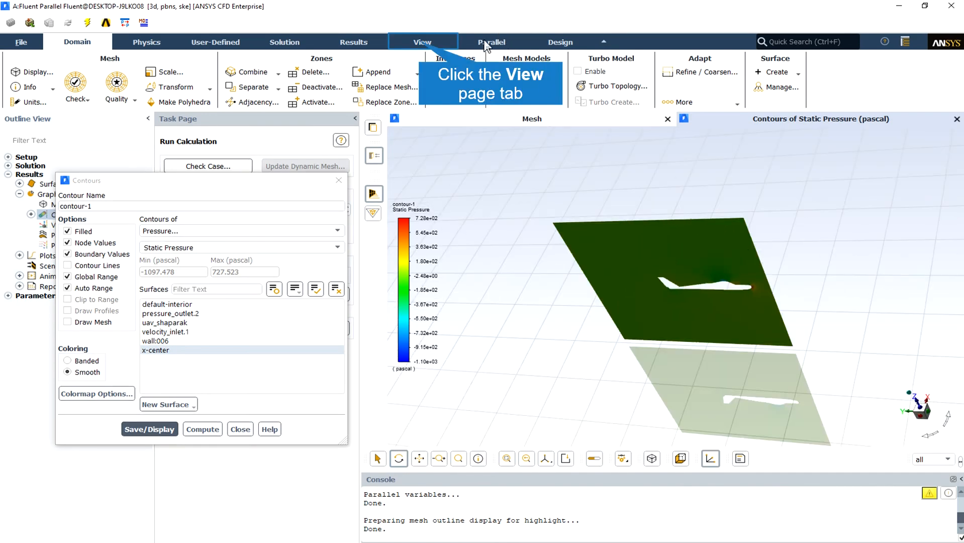
# Step: Turn off the display lighting and autoscale the contour plane to fit the graphics window
pyautogui.click(422, 41)
pyautogui.click(142, 74)
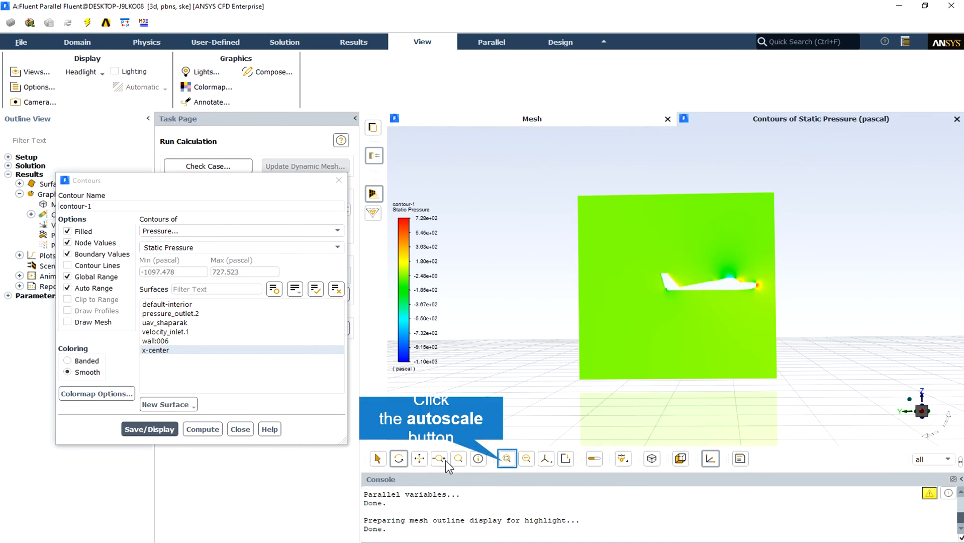
pyautogui.click(506, 458)
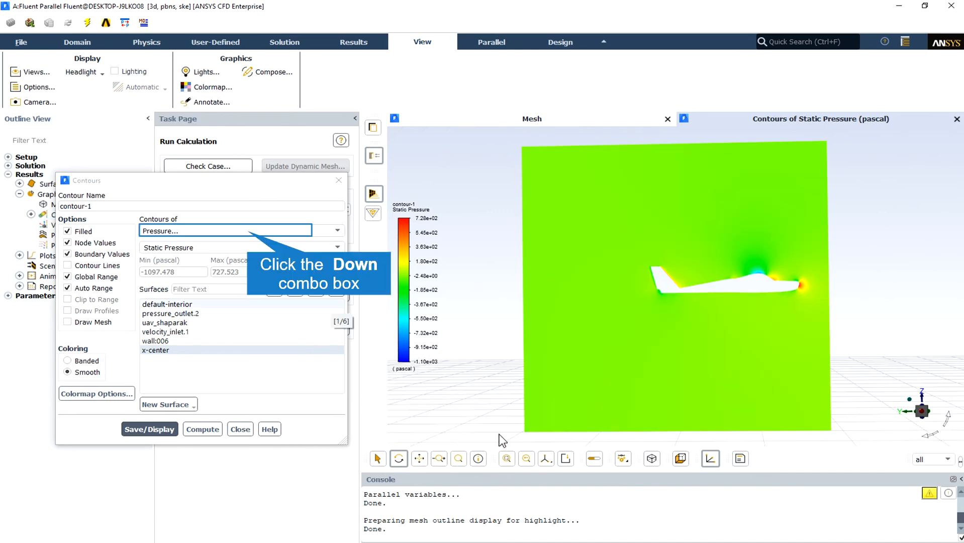
# Step: Change contour-1 to Velocity Magnitude and display it on the x-center surface
pyautogui.click(248, 230)
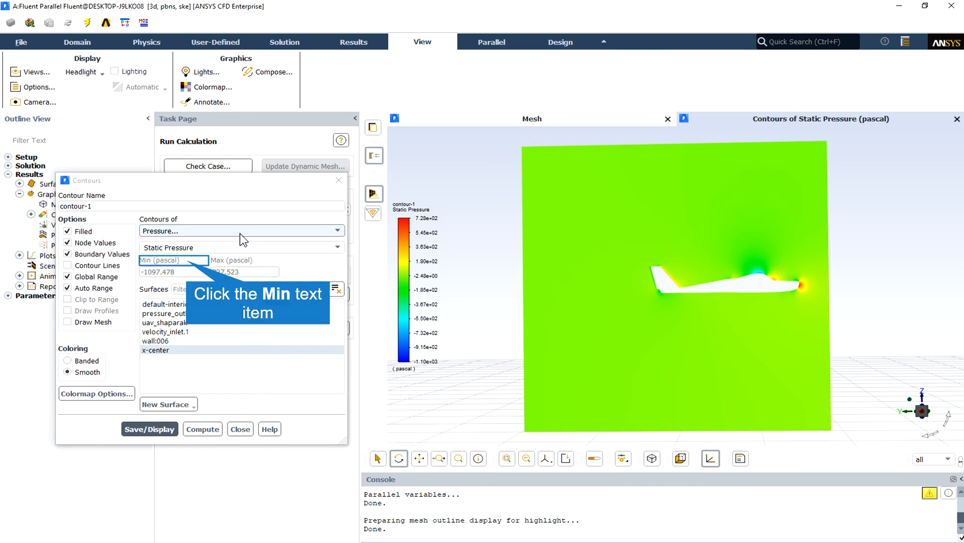
pyautogui.click(186, 260)
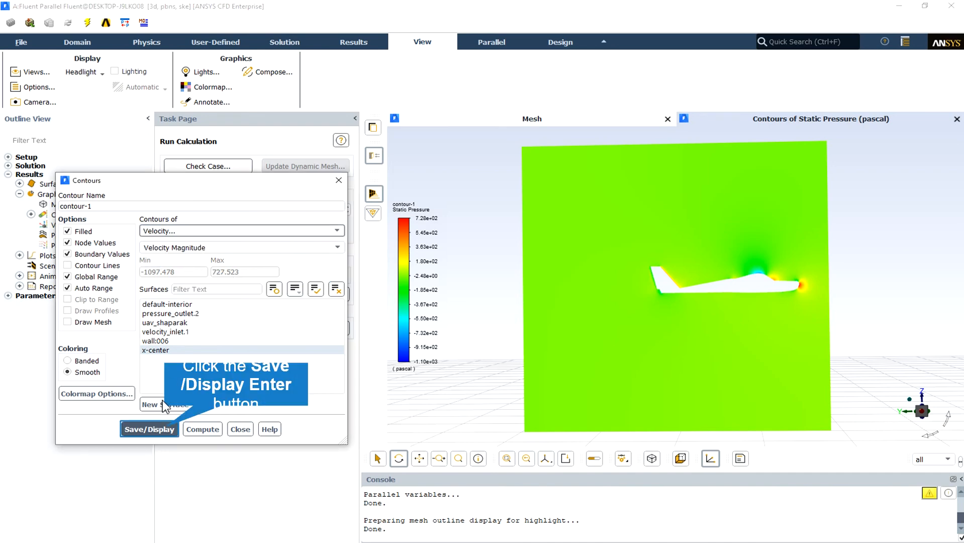
pyautogui.click(166, 431)
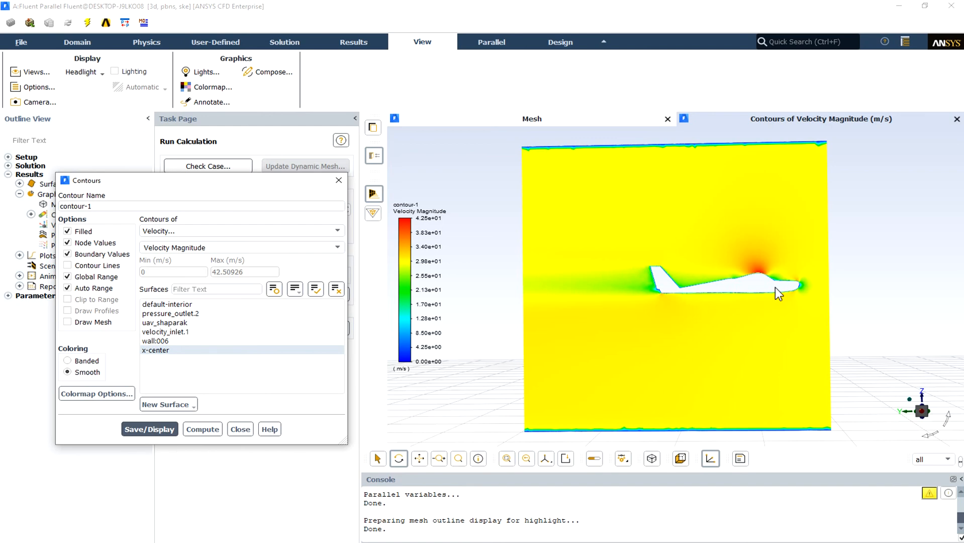
# Step: Change contour-1 to Turbulent Kinetic Energy (k), display it on the x-center surface, and close the contour settings
pyautogui.scroll(2, 774, 287)
pyautogui.click(181, 233)
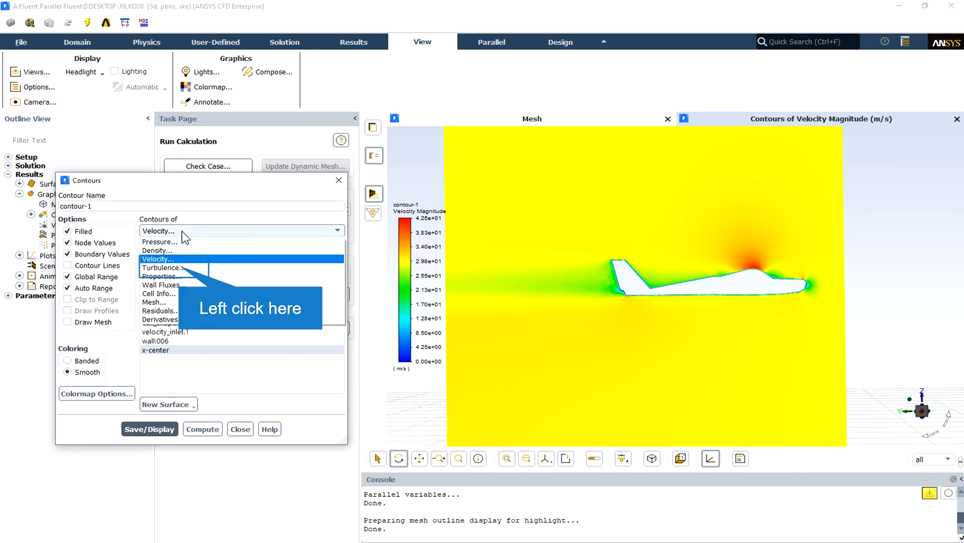
pyautogui.click(179, 267)
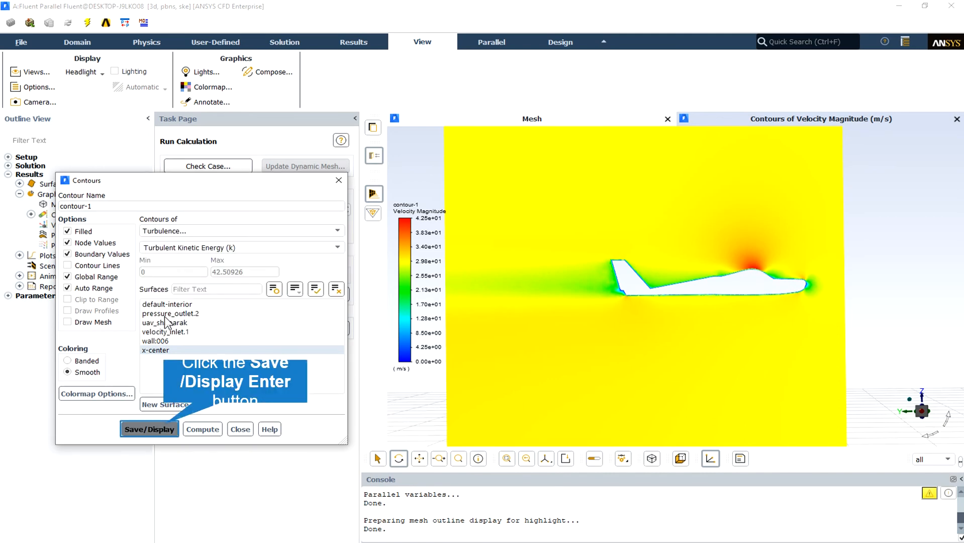
pyautogui.click(164, 424)
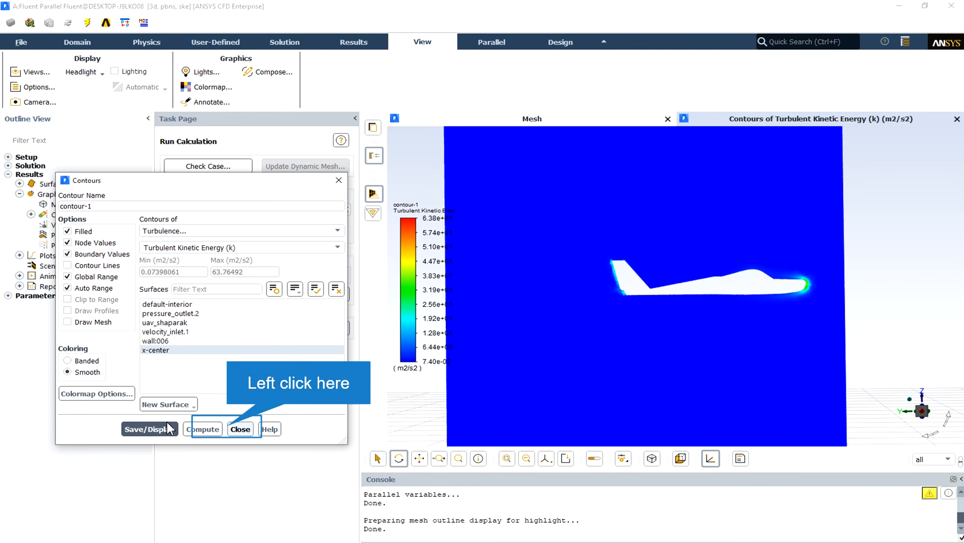
pyautogui.click(229, 429)
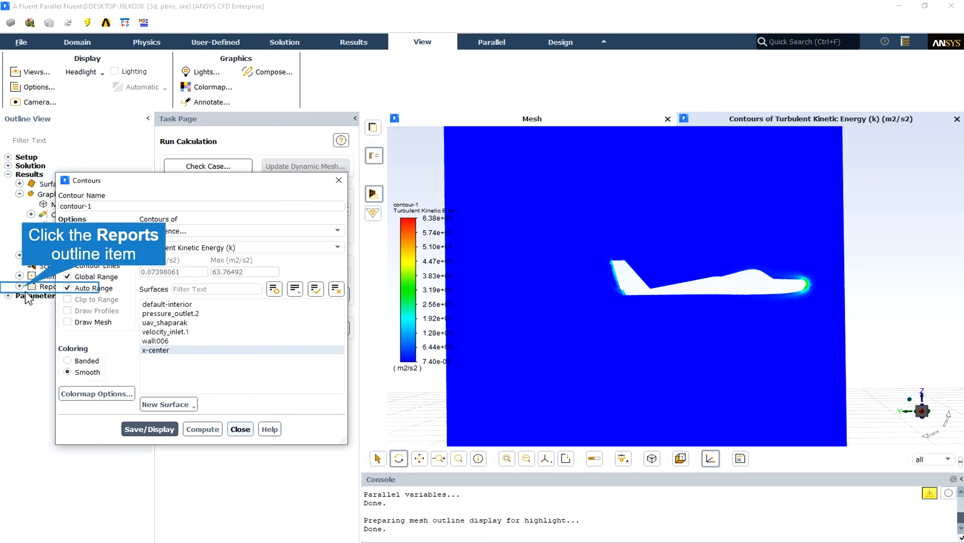
# Step: Open the Forces report and set its direction vector to X 0, Y 1, Z 0
pyautogui.click(22, 287)
pyautogui.doubleClick(70, 349)
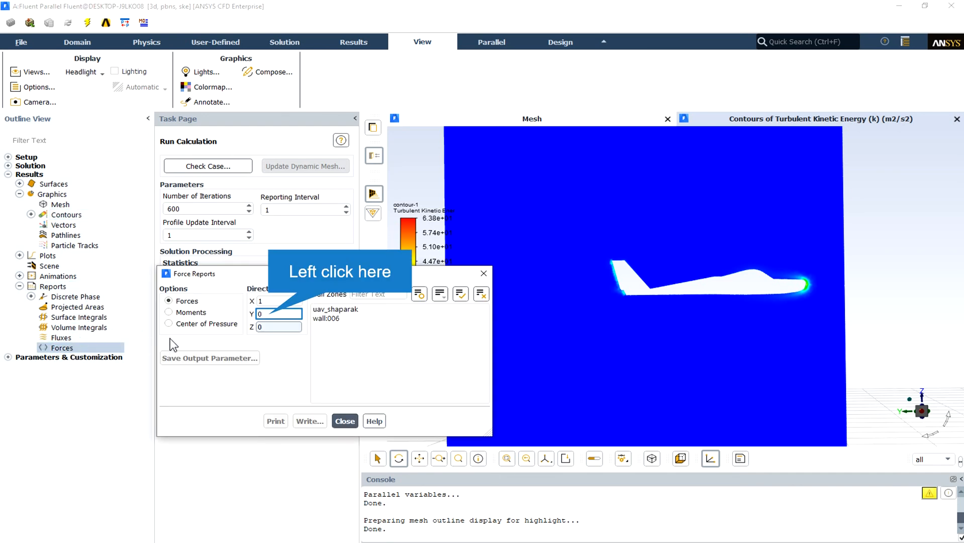
pyautogui.click(266, 313)
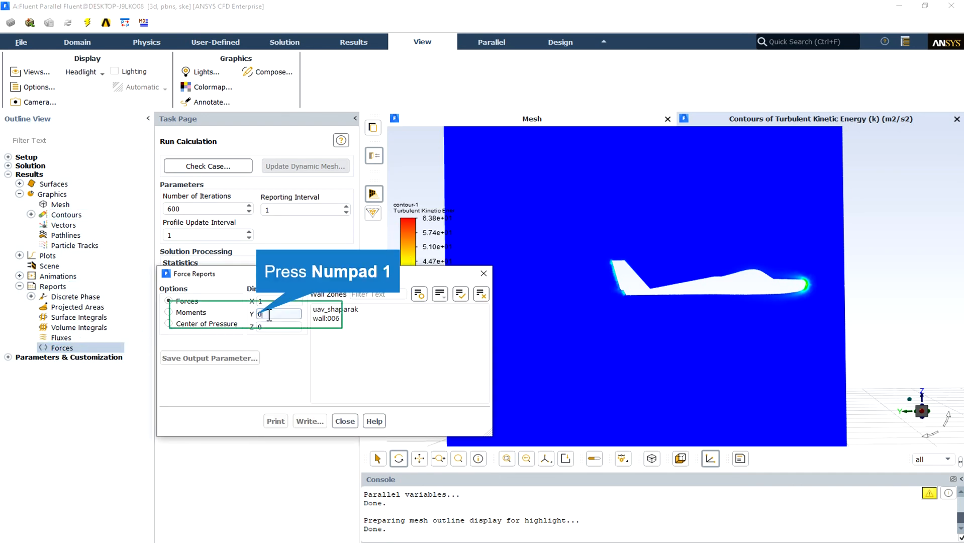
pyautogui.write('1')
pyautogui.press('BackSpace')
pyautogui.write('0')
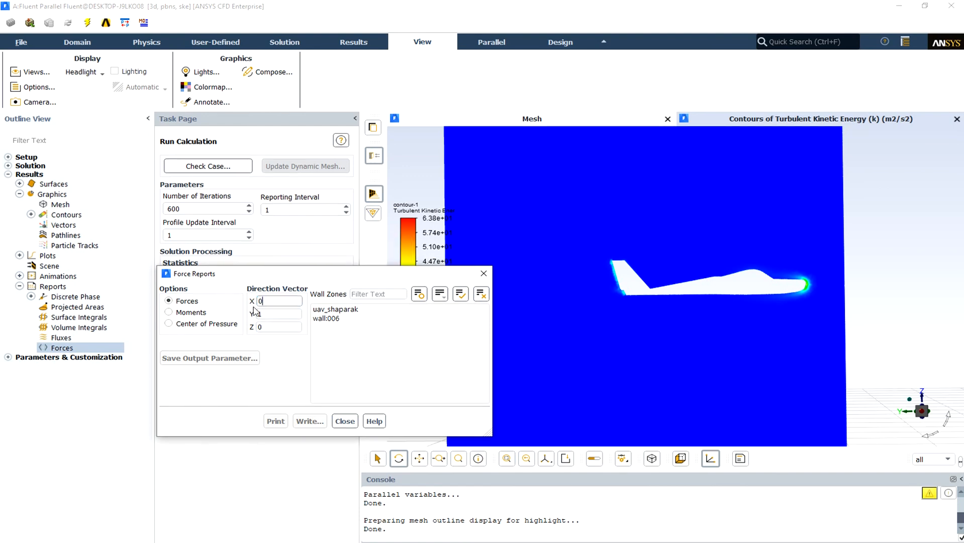
# Step: Print the Y-direction force report for the uav_shaparak wall zone and inspect its total force and total coefficient
pyautogui.click(337, 310)
pyautogui.click(276, 421)
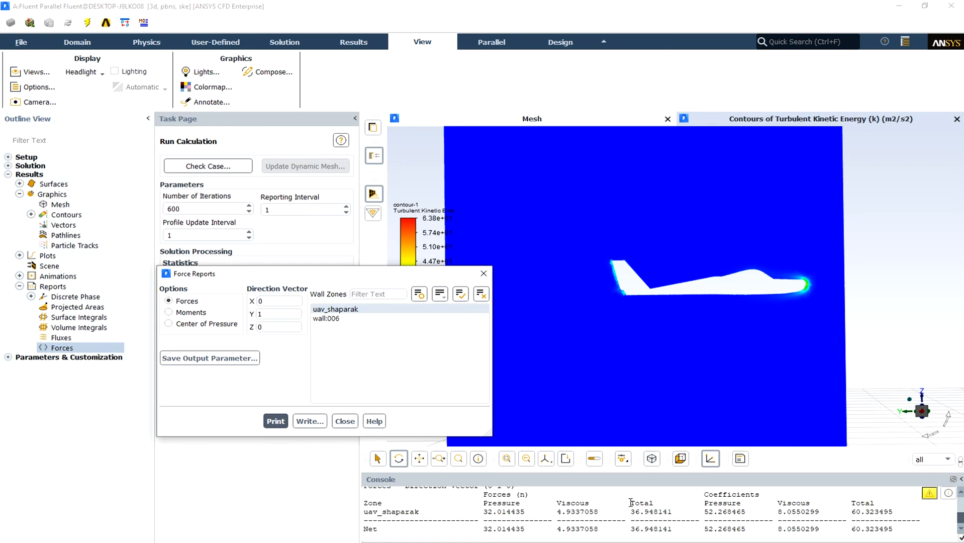
pyautogui.scroll(1, 633, 502)
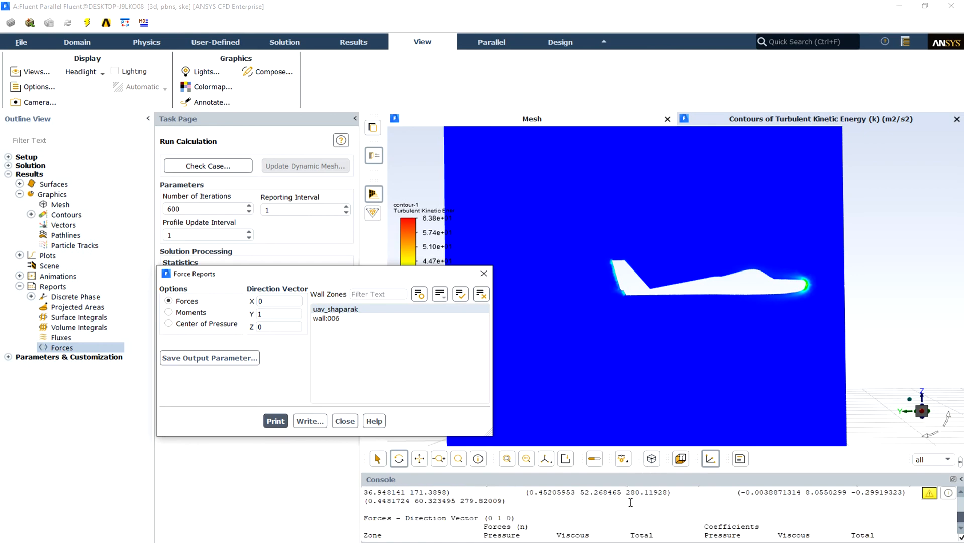
pyautogui.scroll(-1, 631, 502)
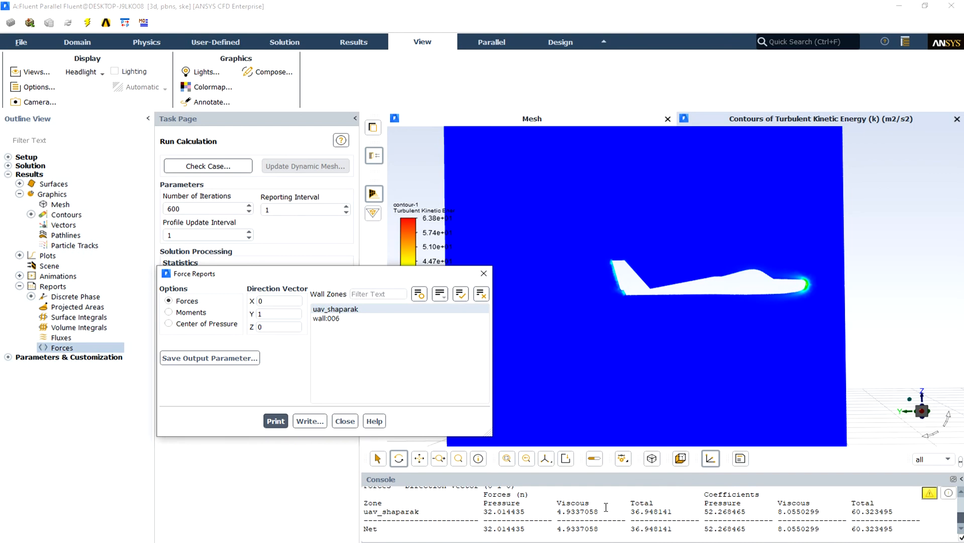
pyautogui.moveTo(625, 502); pyautogui.dragTo(659, 512)
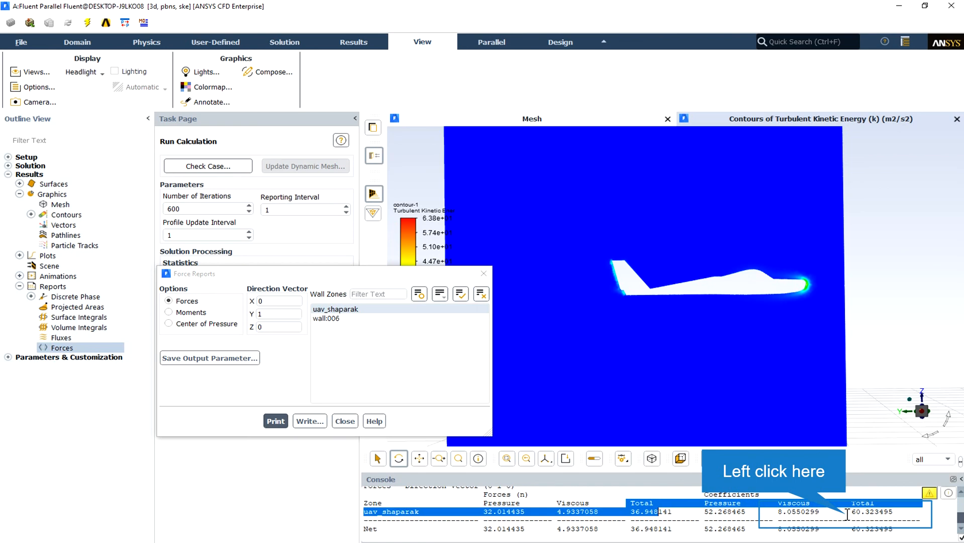
pyautogui.moveTo(847, 513); pyautogui.dragTo(879, 512)
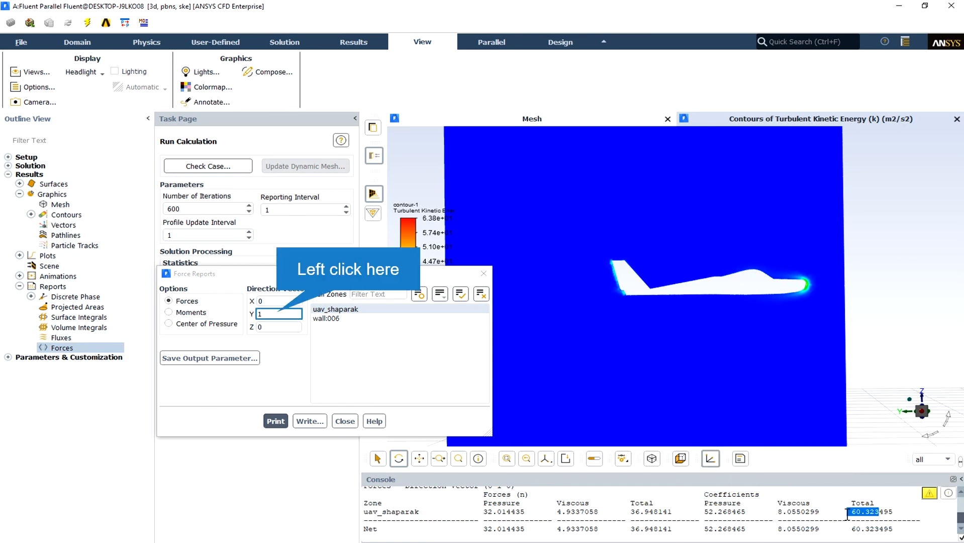
# Step: Set the force direction vector to X 0, Y 0, Z 1, print the uav_shaparak report, and close the force report settings
pyautogui.click(279, 313)
pyautogui.write('0')
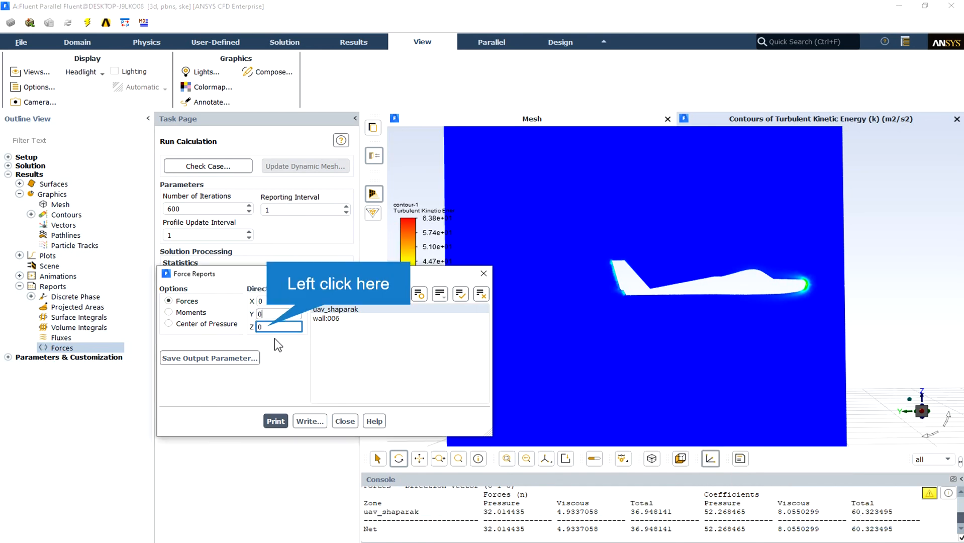
pyautogui.click(278, 326)
pyautogui.write('1')
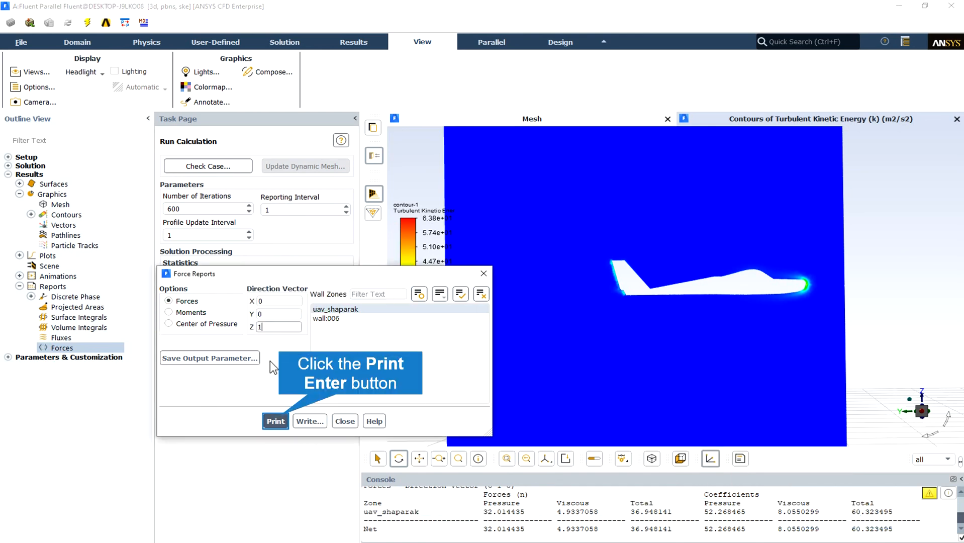
pyautogui.click(276, 421)
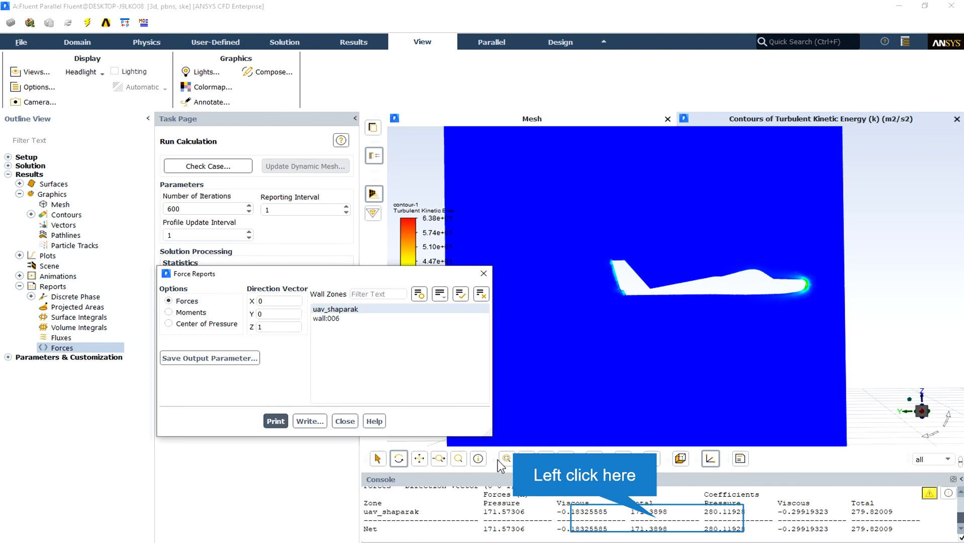
pyautogui.click(858, 518)
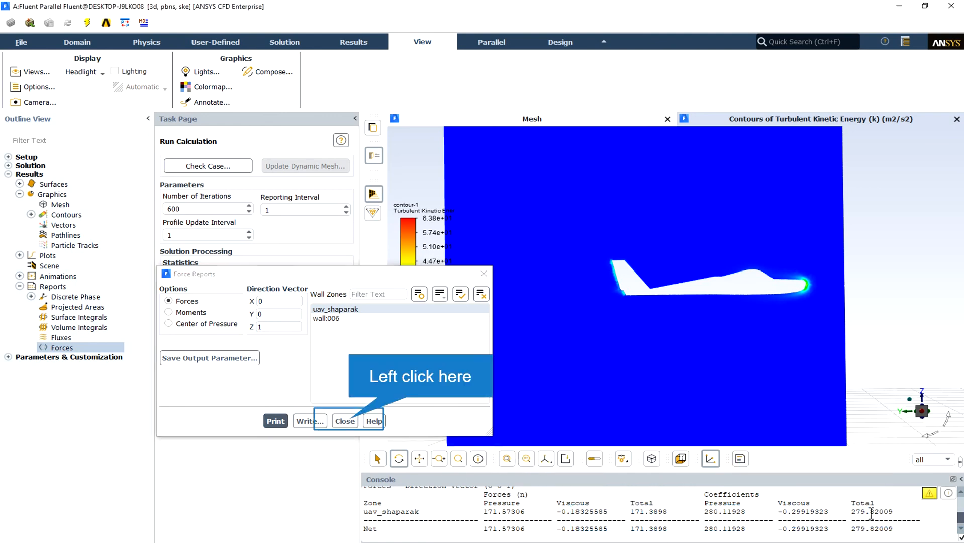
pyautogui.click(346, 421)
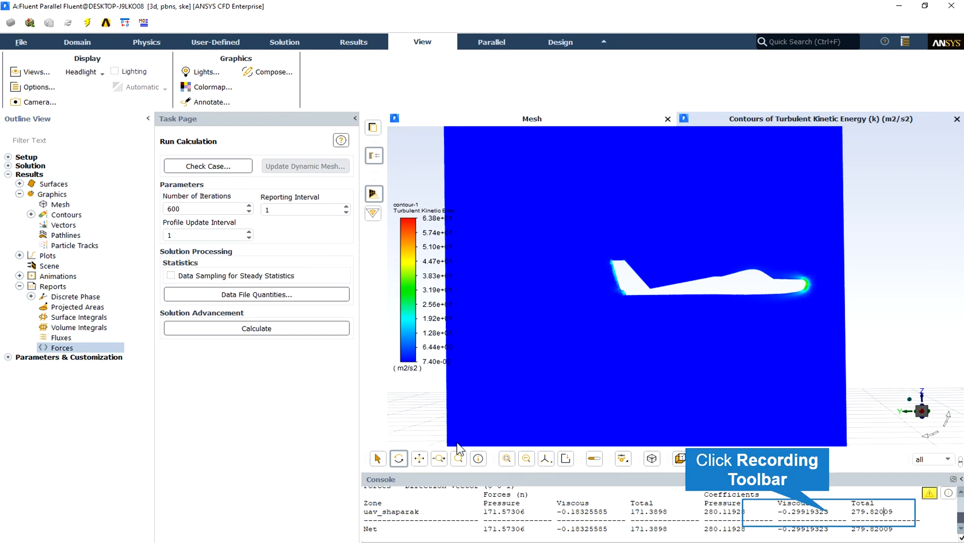
pyautogui.click(829, 515)
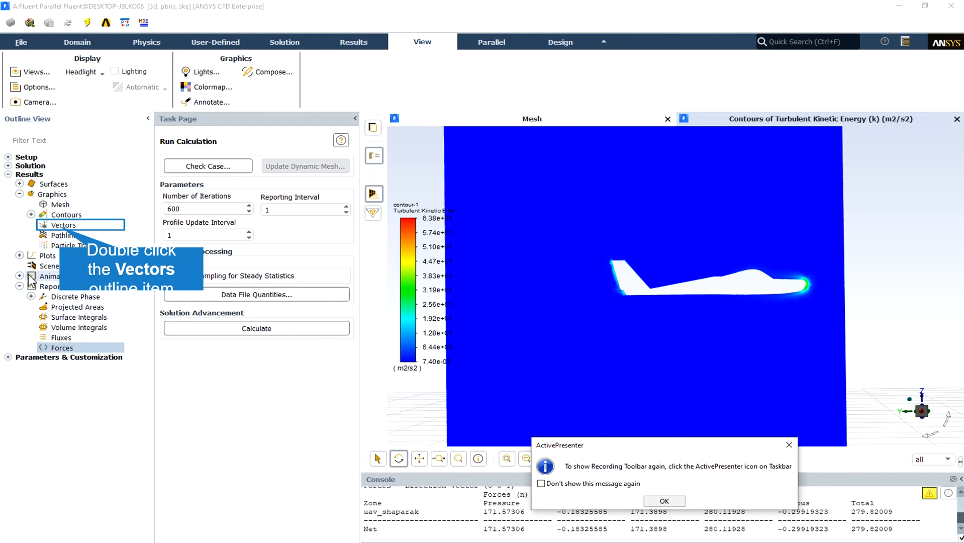
# Step: Create velocity vectors vector-1 in arrow style on the x-center surface, colored by Velocity Magnitude, and display them close up around the UAV
pyautogui.doubleClick(61, 226)
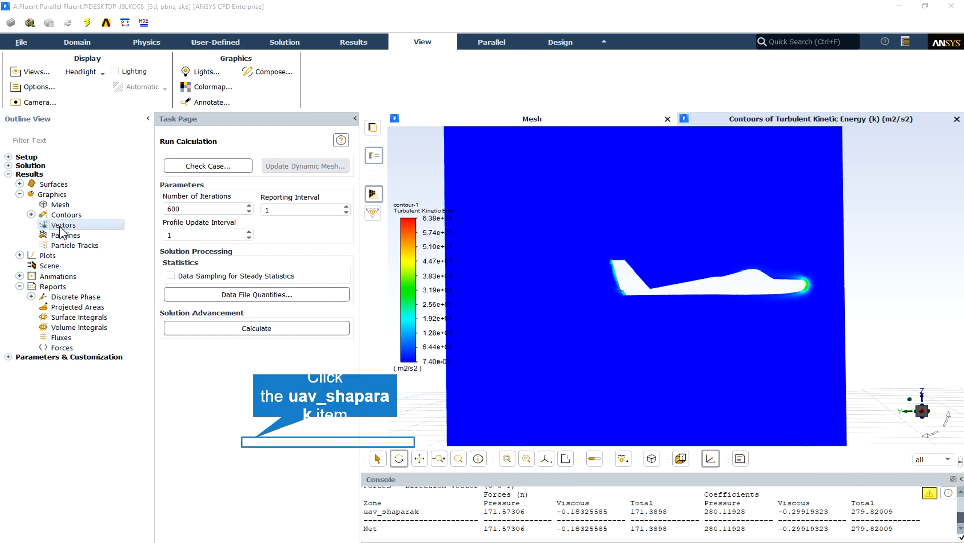
pyautogui.click(253, 441)
pyautogui.click(258, 468)
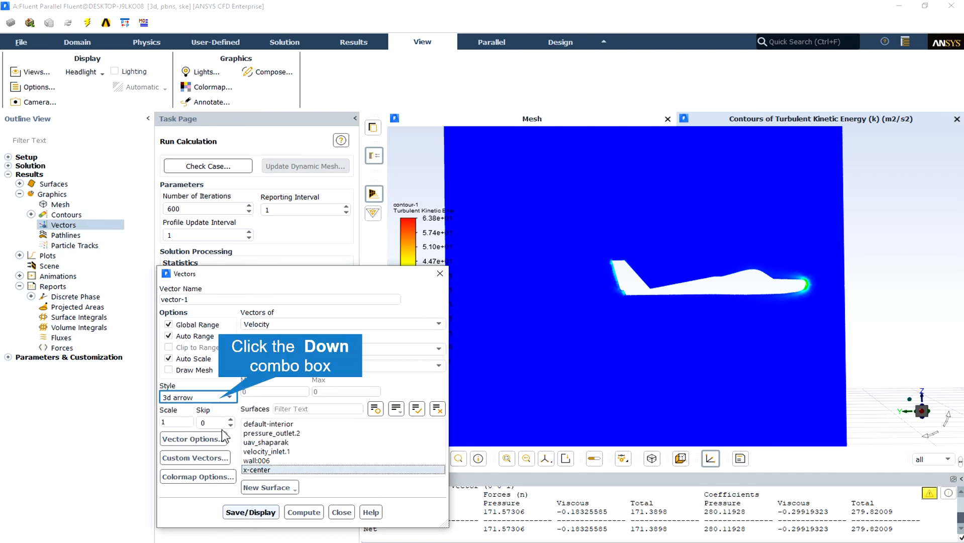
pyautogui.click(220, 397)
pyautogui.click(172, 410)
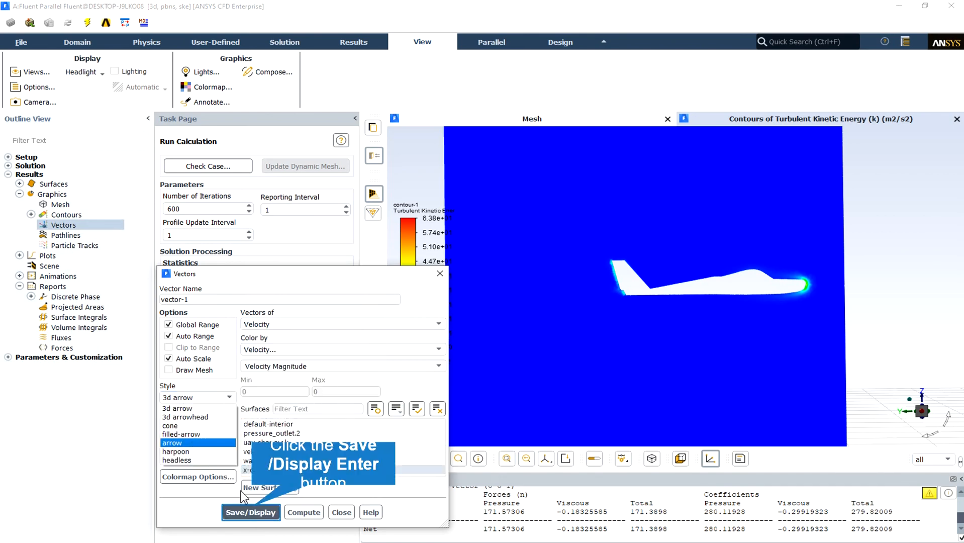
pyautogui.click(249, 511)
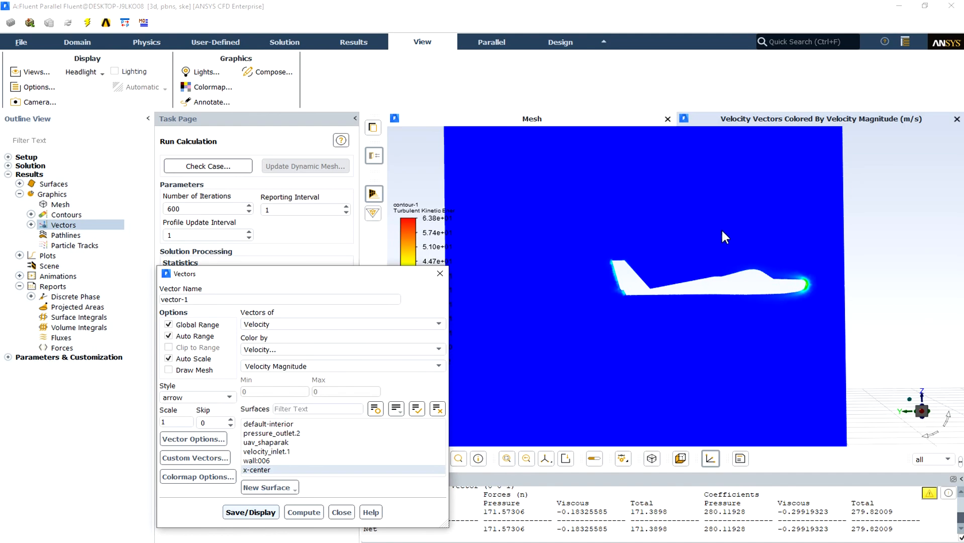
pyautogui.scroll(3, 736, 308)
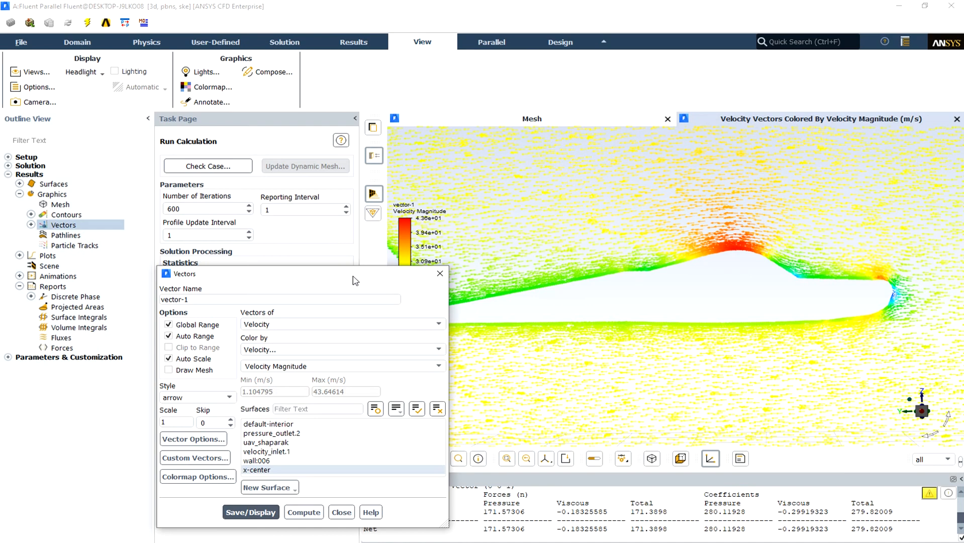
pyautogui.moveTo(355, 280); pyautogui.dragTo(271, 243)
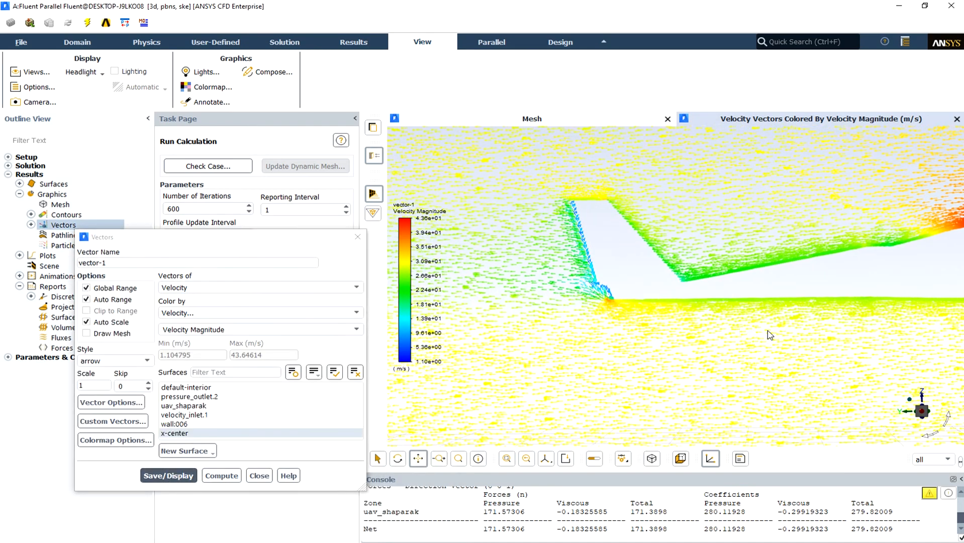